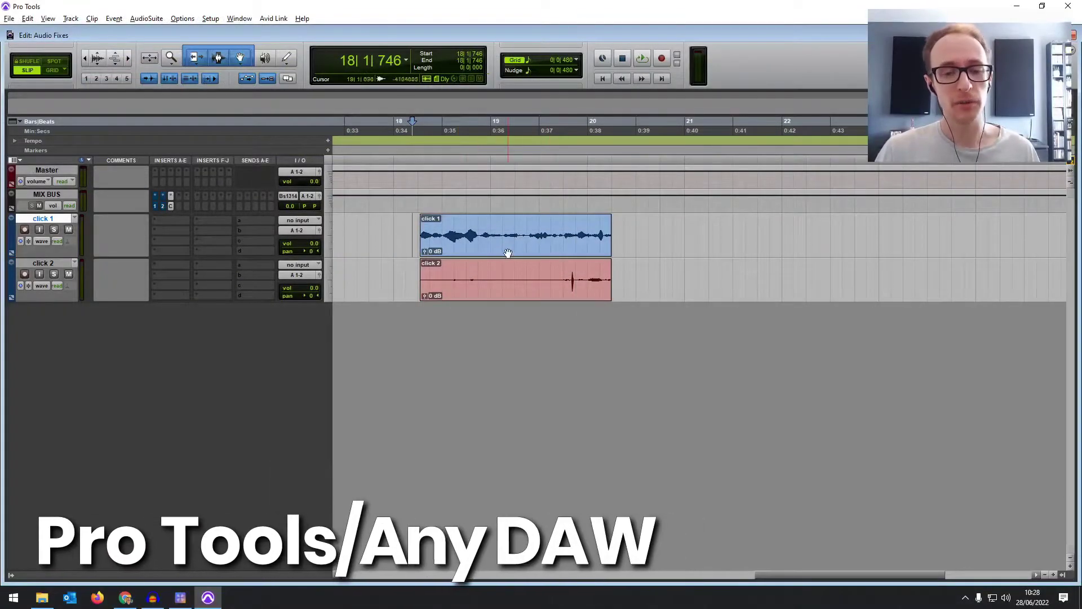
# Step: Play back the two podcast tracks from just before the dialogue
pyautogui.click(412, 230)
pyautogui.press('space')
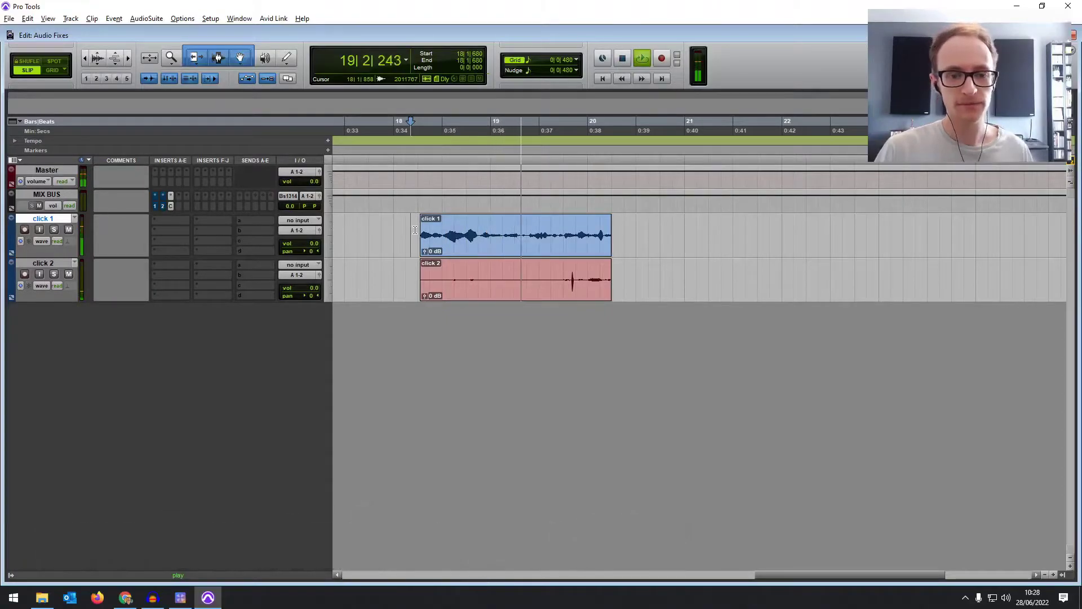
pyautogui.press('space')
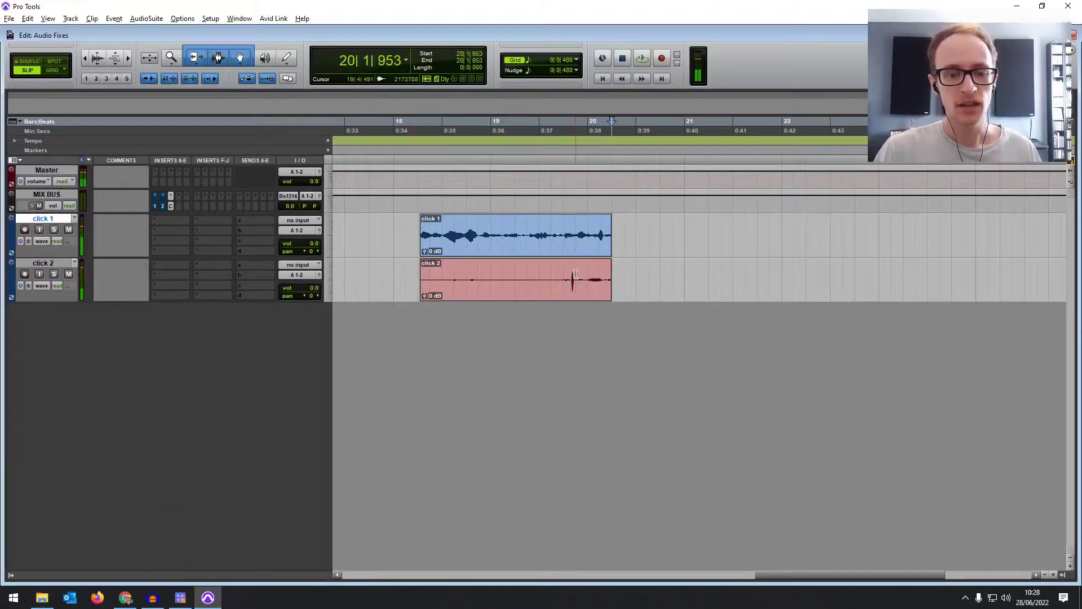
# Step: Zoom in on the lip-smack spike on the click 2 track
pyautogui.click(570, 275)
pyautogui.click(570, 275)
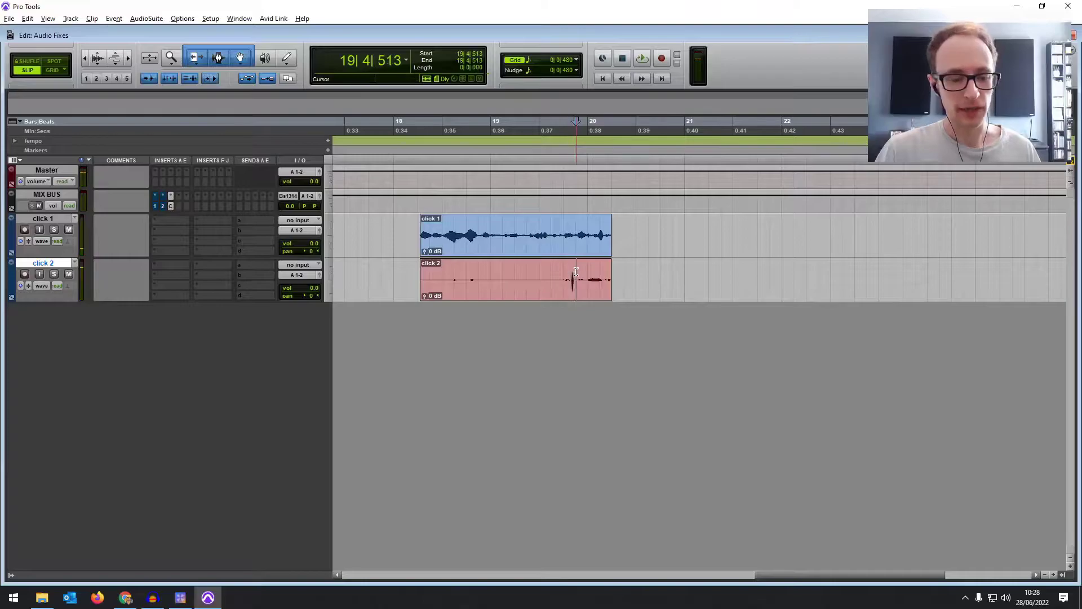
pyautogui.hotkey('ctrl', ']')
pyautogui.hotkey('ctrl', ']')
pyautogui.hotkey('ctrl', ']')
pyautogui.click(638, 272)
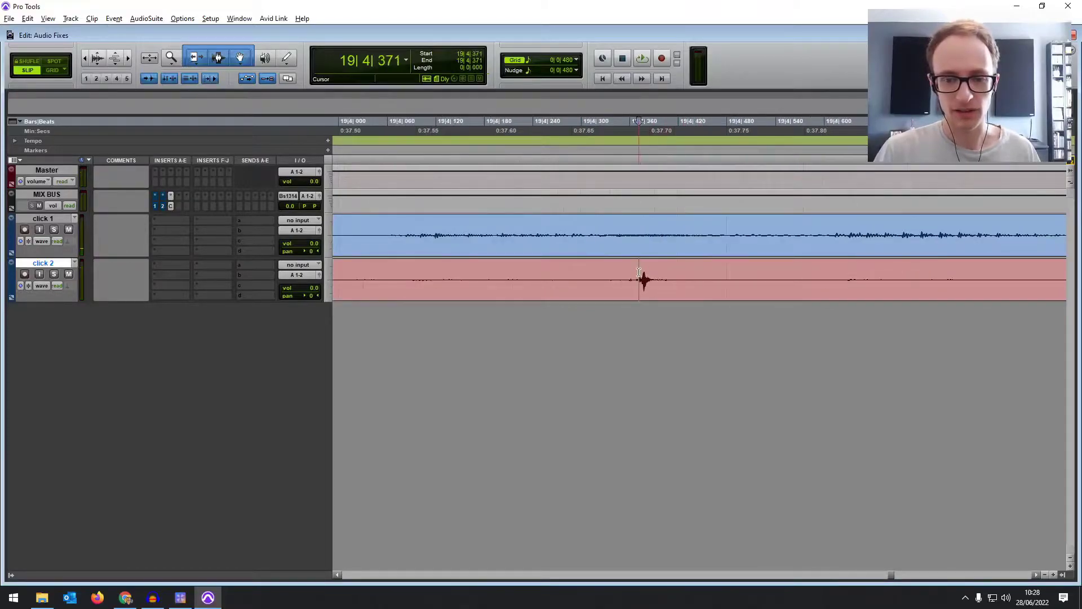
pyautogui.hotkey('ctrl', '[')
pyautogui.hotkey('ctrl', '[')
pyautogui.hotkey('ctrl', '[')
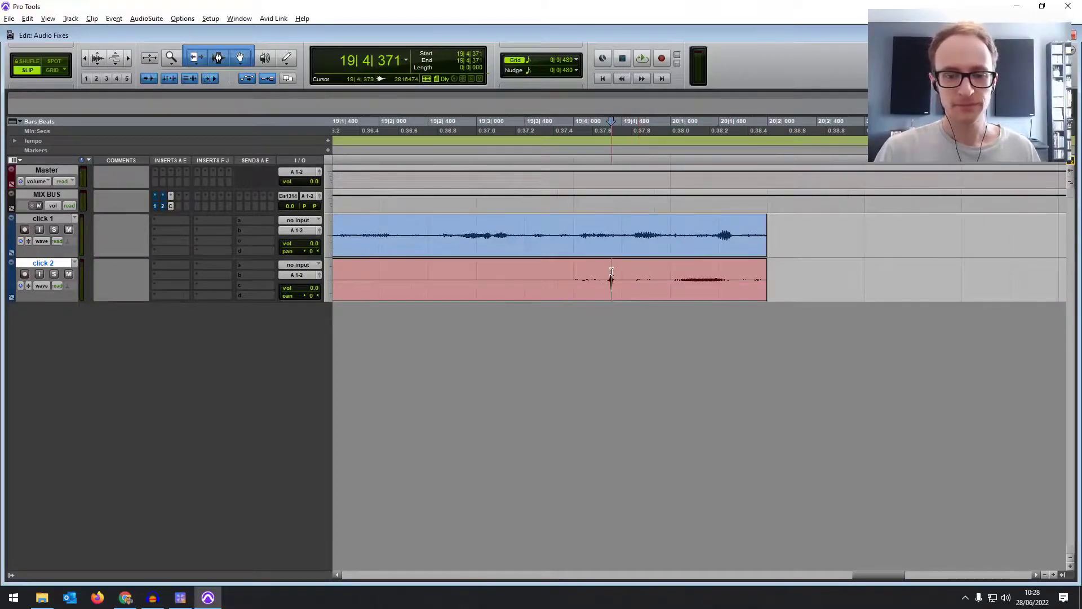
pyautogui.click(611, 276)
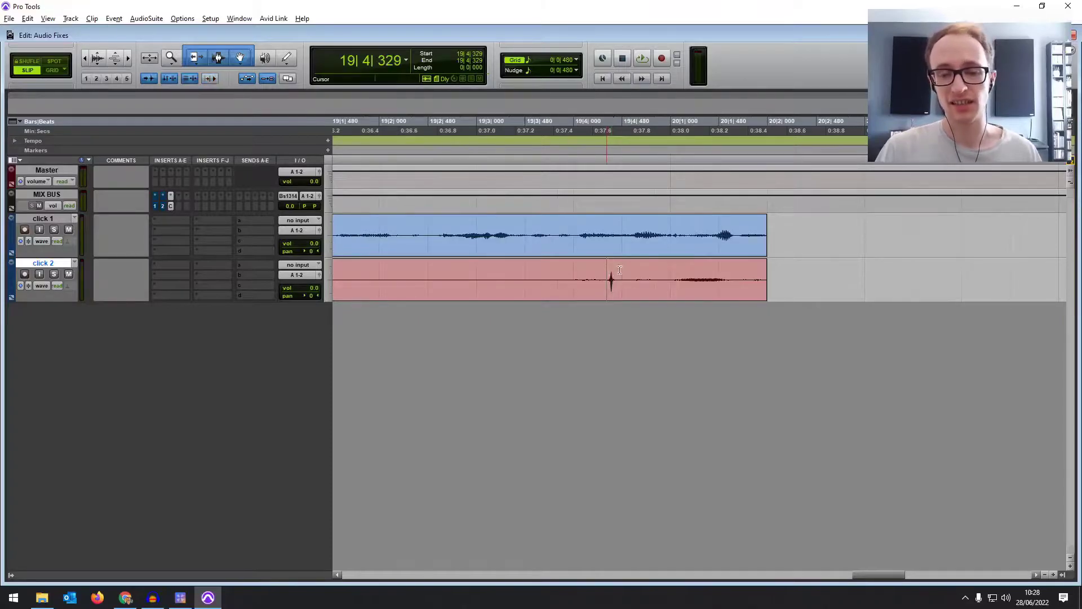
# Step: Split off a short piece around the click 2 spike, audition clip selections, and zoom back in
pyautogui.moveTo(607, 275); pyautogui.dragTo(629, 279)
pyautogui.hotkey('ctrl', 'e')
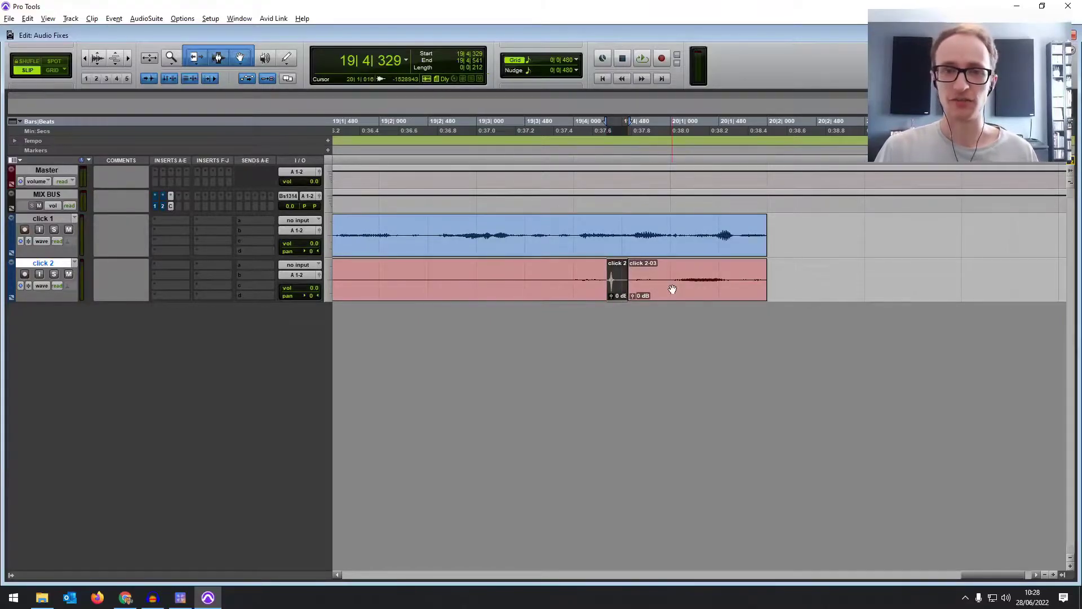
pyautogui.click(645, 277)
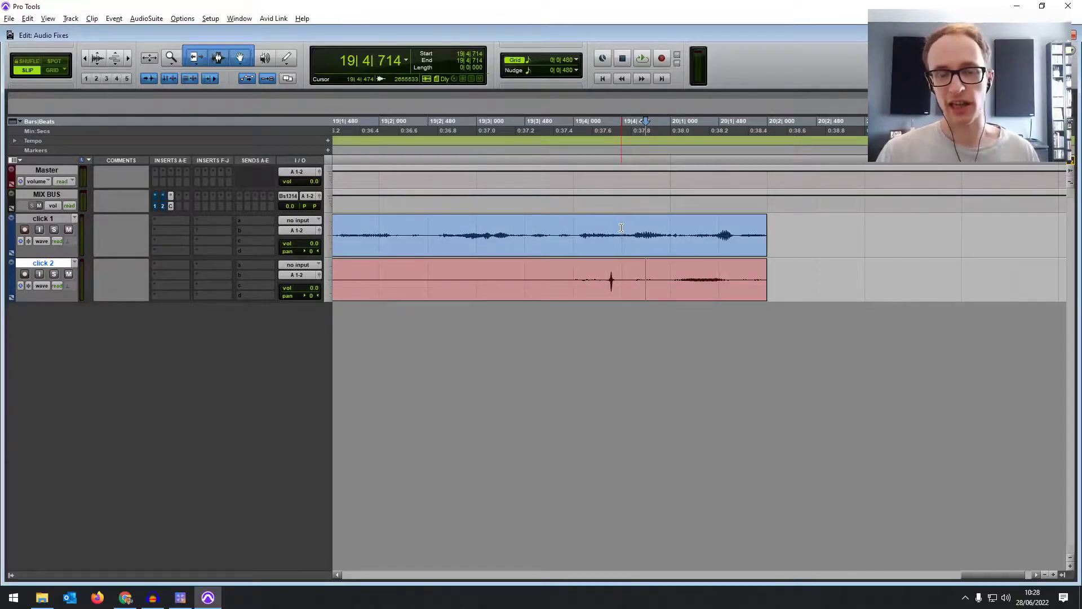
pyautogui.click(593, 243)
pyautogui.press(';')
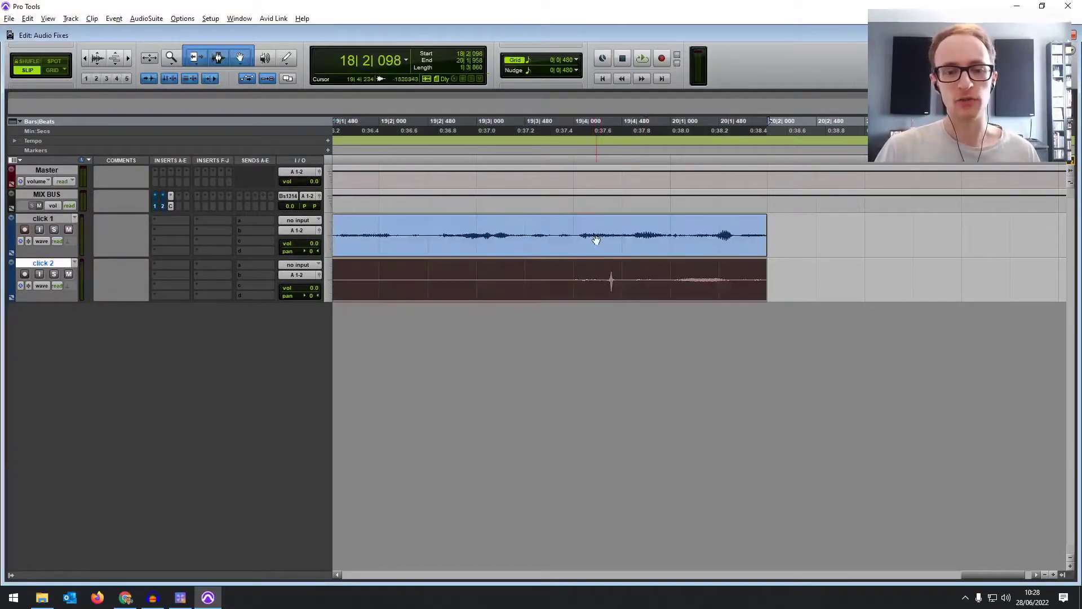
pyautogui.click(601, 247)
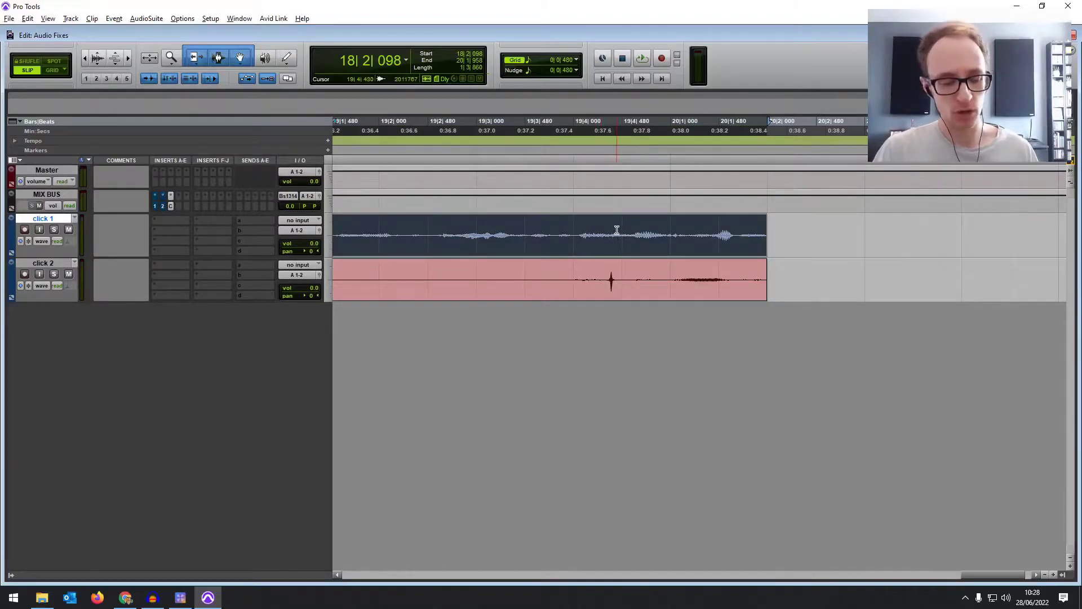
pyautogui.click(611, 279)
pyautogui.hotkey('ctrl', ']')
pyautogui.hotkey('ctrl', ']')
pyautogui.hotkey('ctrl', ']')
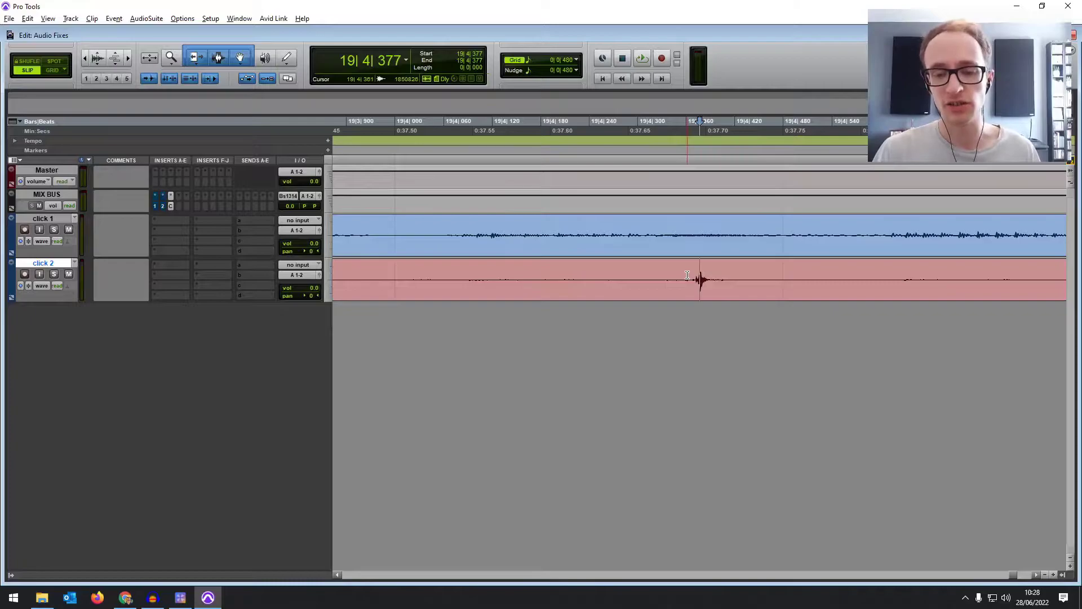
# Step: Separate just the lip-smack on click 2 into its own clip, click 2-02
pyautogui.moveTo(732, 275); pyautogui.dragTo(703, 279)
pyautogui.click(736, 278)
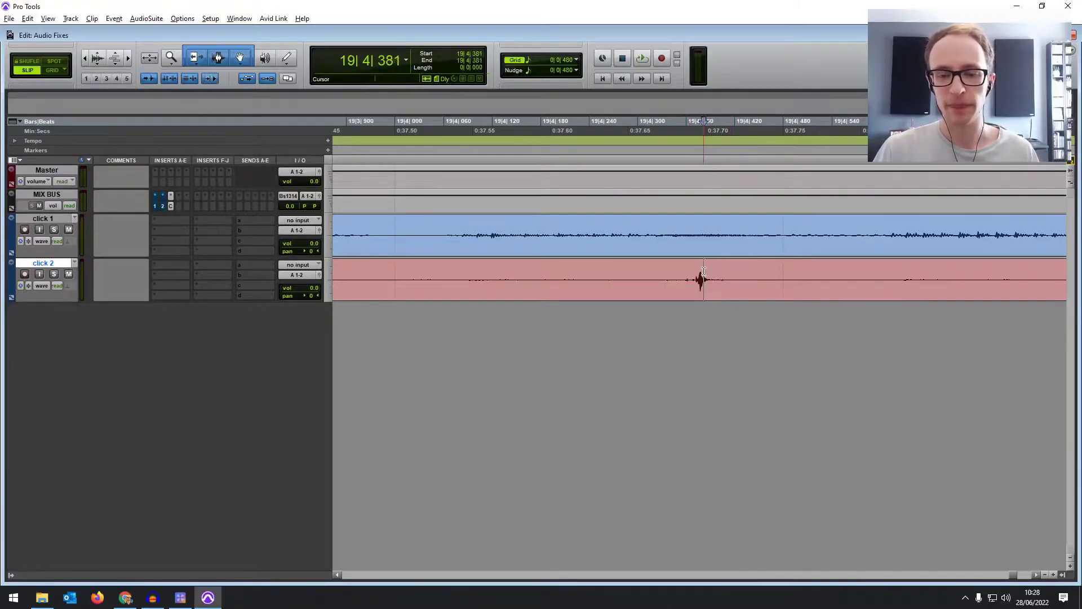
pyautogui.hotkey('ctrl', ']')
pyautogui.hotkey('ctrl', ']')
pyautogui.hotkey('ctrl', ']')
pyautogui.moveTo(638, 274); pyautogui.dragTo(758, 268)
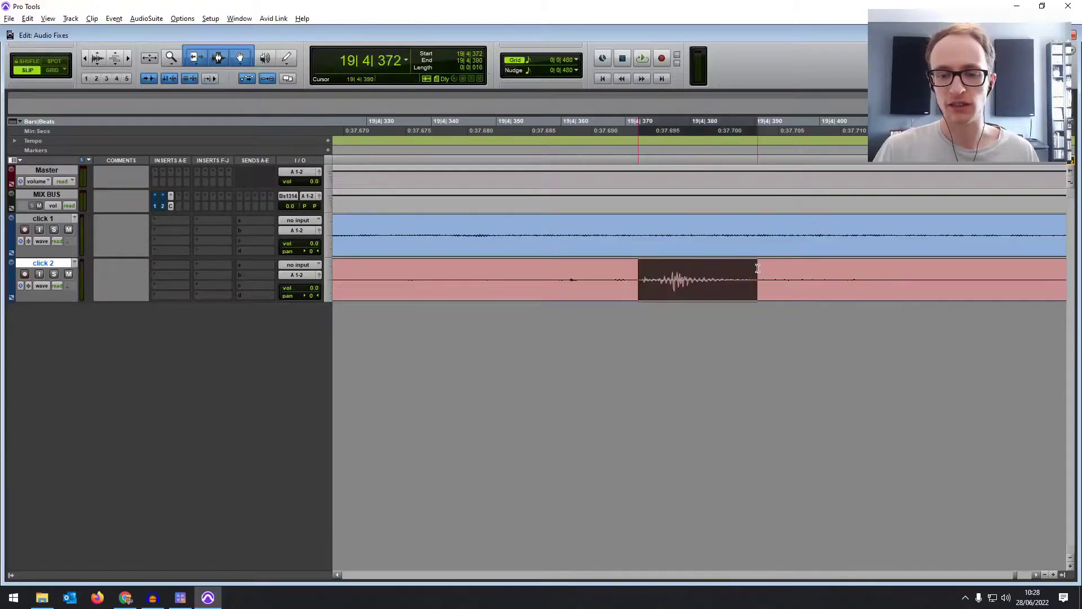
pyautogui.hotkey('ctrl', 'e')
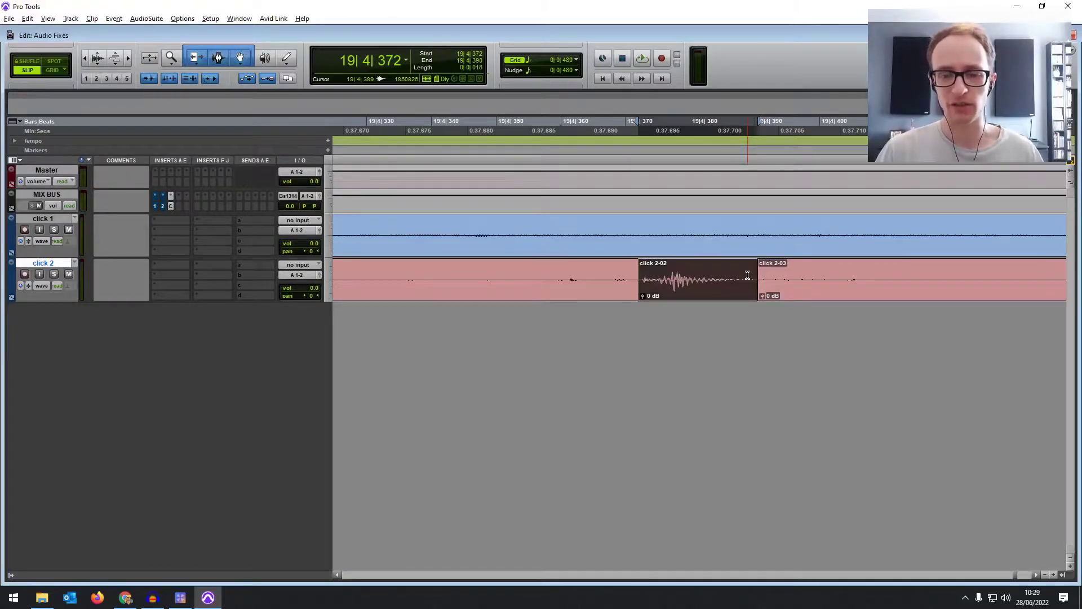
# Step: Lower the click 2-02 clip gain to -7.5 dB
pyautogui.moveTo(642, 295); pyautogui.dragTo(643, 301)
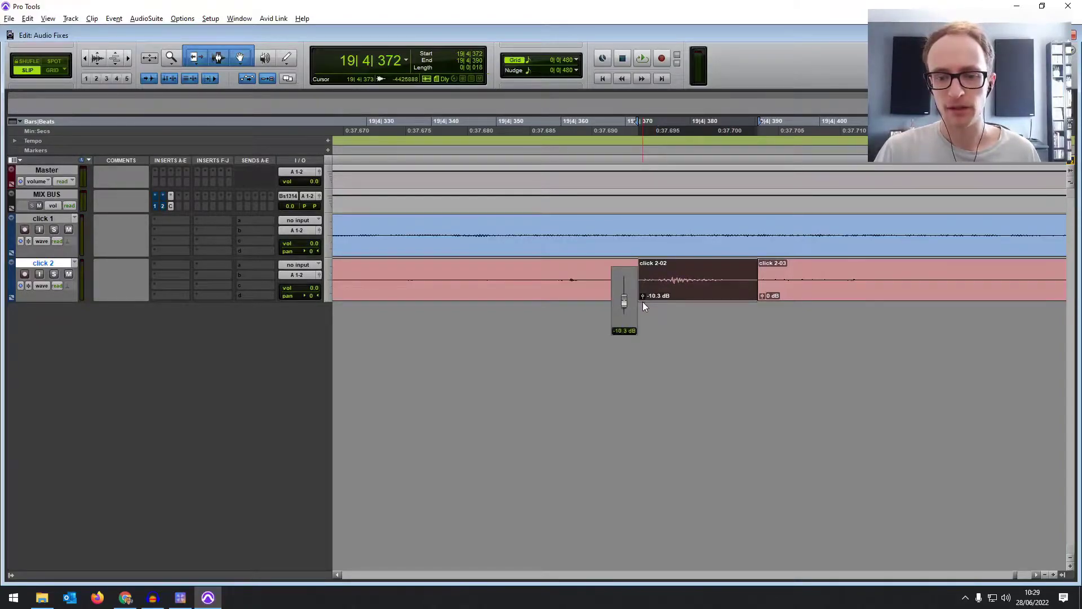
pyautogui.moveTo(642, 301); pyautogui.dragTo(646, 296)
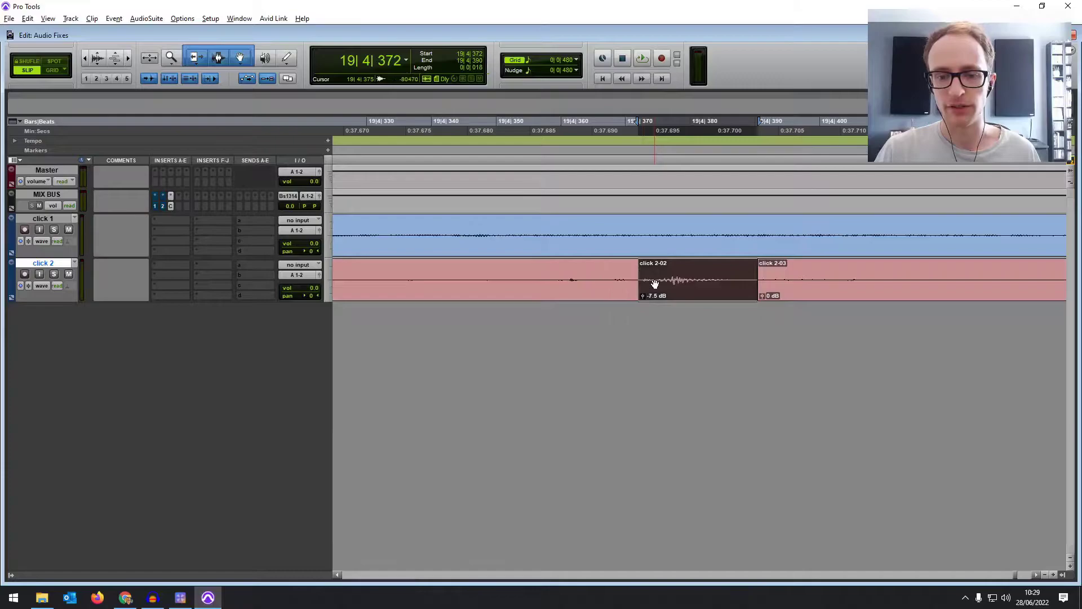
pyautogui.click(658, 290)
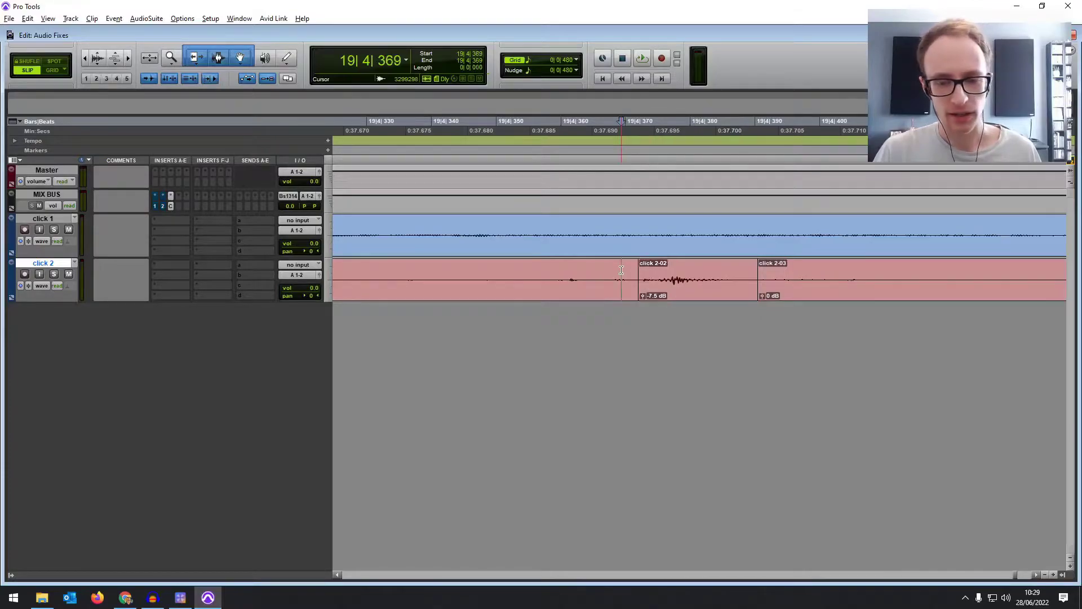
pyautogui.click(697, 292)
pyautogui.scroll(-2, 698, 291)
pyautogui.scroll(-1, 699, 293)
pyautogui.scroll(-1, 733, 299)
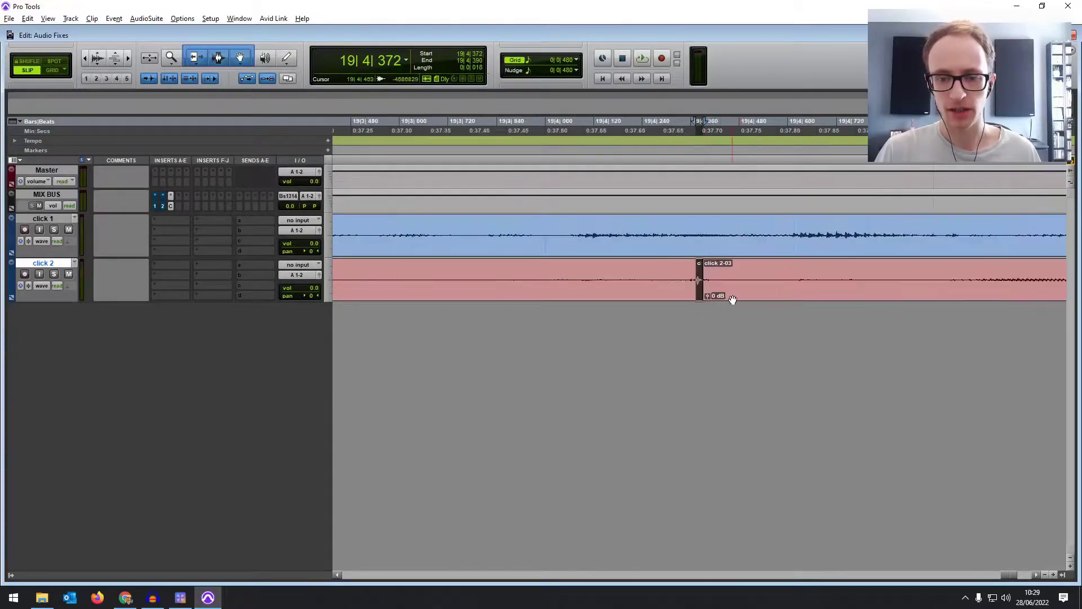
pyautogui.scroll(2, 732, 299)
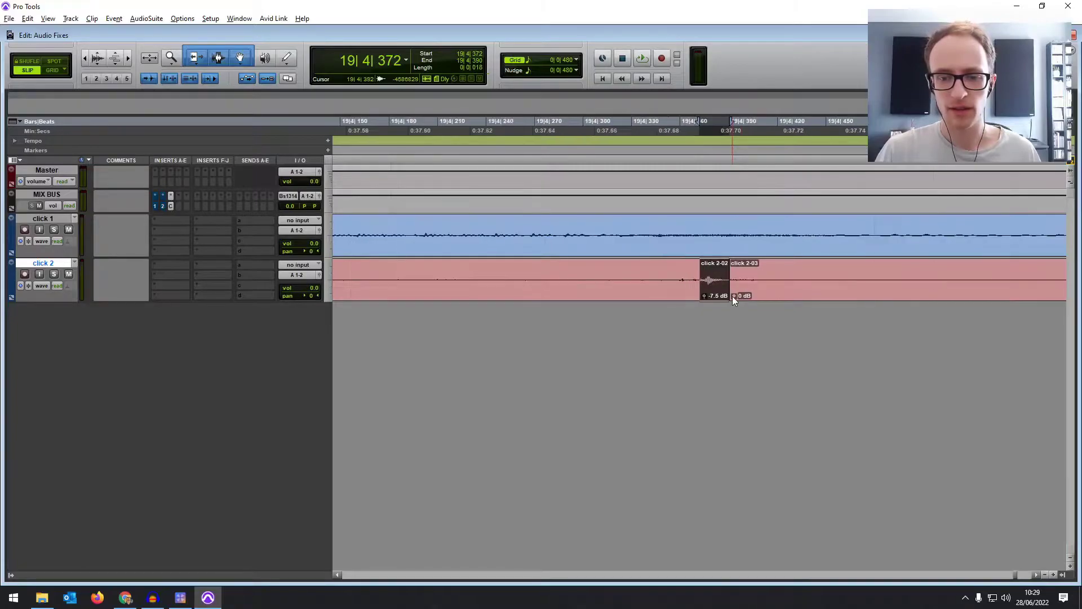
# Step: Open the EQ3 7-Band AudioSuite plug-in and shape a narrow high-mid cut
pyautogui.click(154, 21)
pyautogui.moveTo(169, 56)
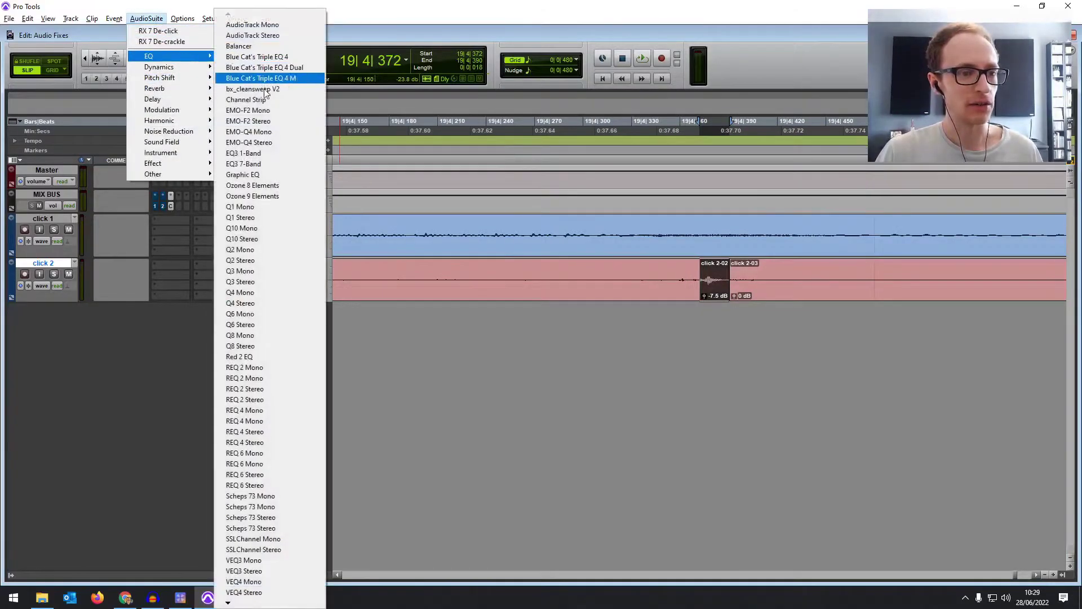
pyautogui.click(273, 165)
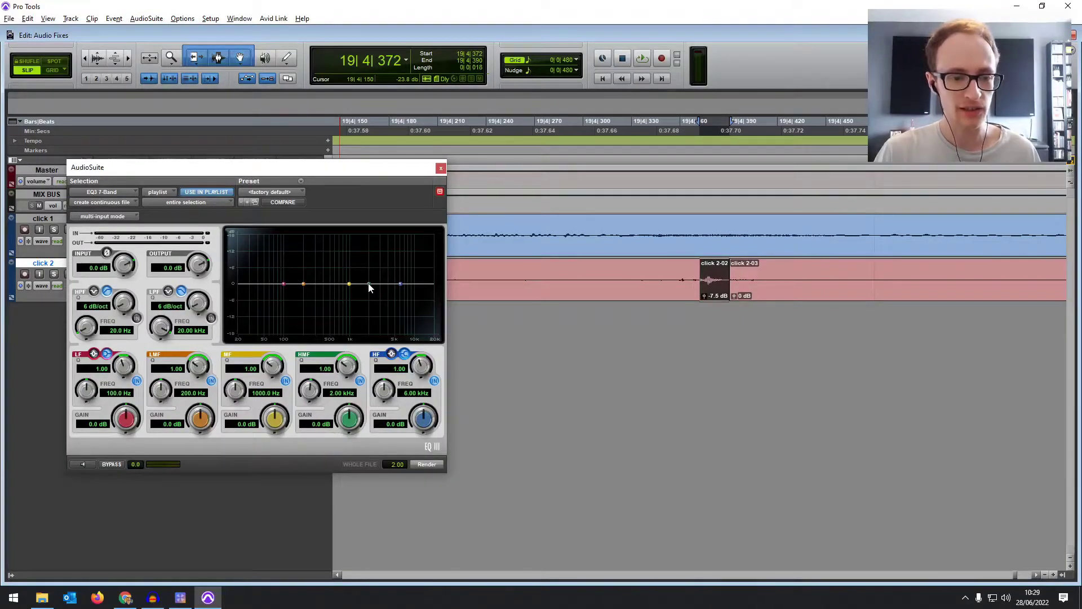
pyautogui.moveTo(376, 284); pyautogui.dragTo(395, 313)
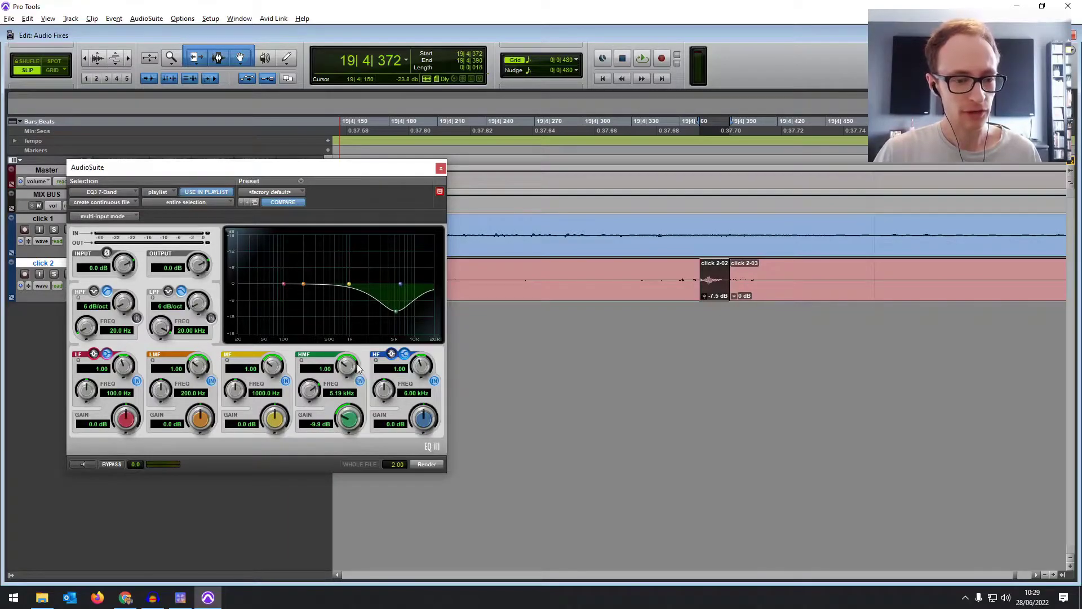
pyautogui.moveTo(353, 373); pyautogui.dragTo(353, 398)
pyautogui.moveTo(386, 301); pyautogui.dragTo(387, 310)
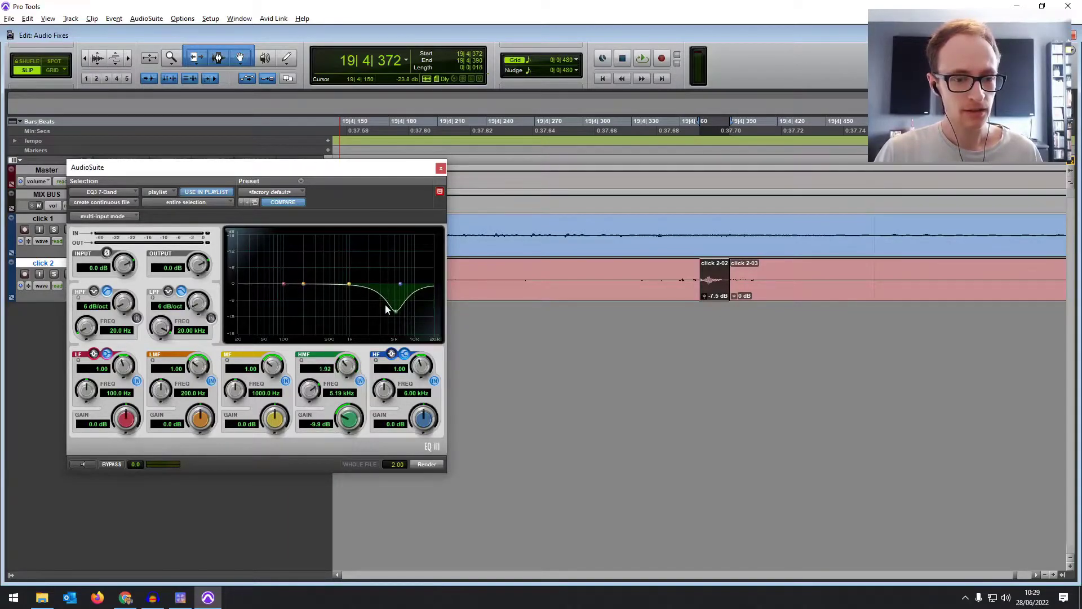
# Step: Preview the EQ around the smack, then render the cut near 6.6 kHz onto click 2-02
pyautogui.moveTo(584, 279); pyautogui.dragTo(857, 279)
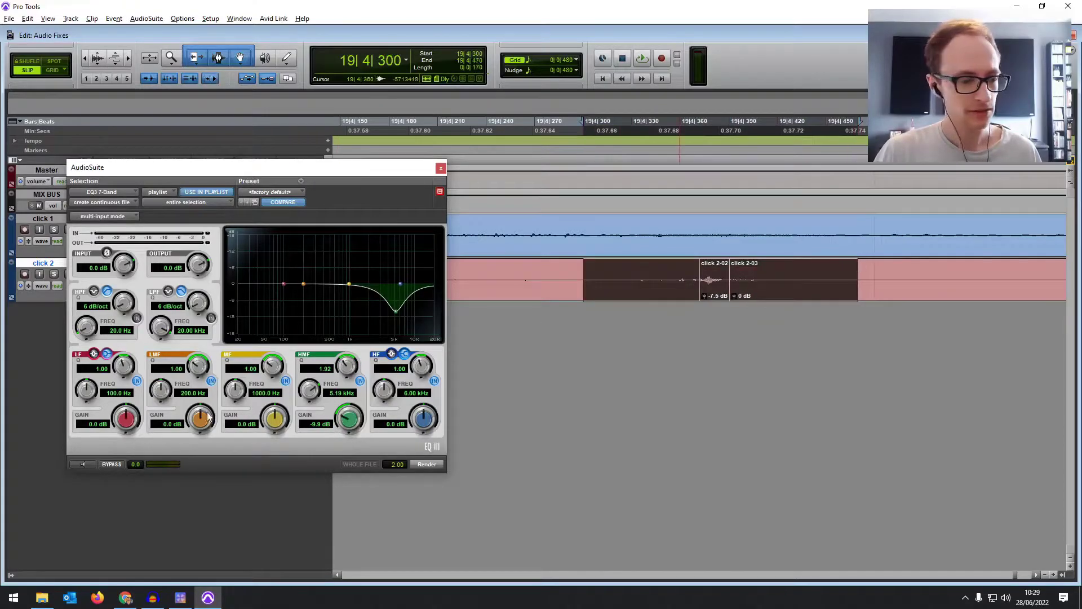
pyautogui.click(81, 465)
pyautogui.moveTo(401, 313)
pyautogui.mouseDown()
pyautogui.moveTo(403, 237)
pyautogui.moveTo(403, 321)
pyautogui.mouseUp()
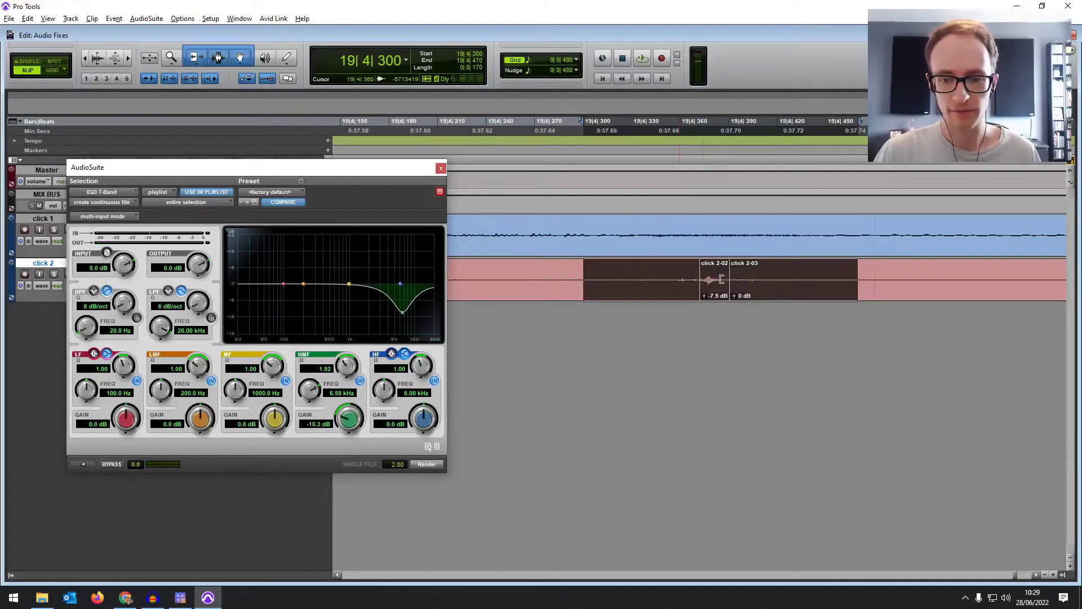
pyautogui.moveTo(701, 279); pyautogui.dragTo(729, 279)
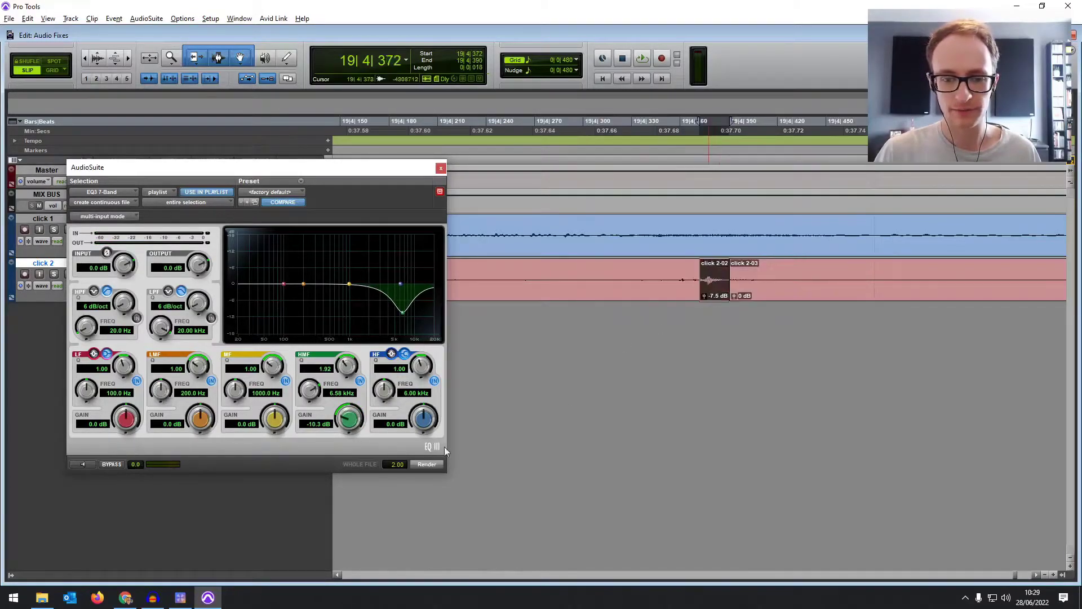
pyautogui.click(427, 465)
# Step: Zoom out and play back the edited passage from click 1
pyautogui.hotkey('ctrl', '[')
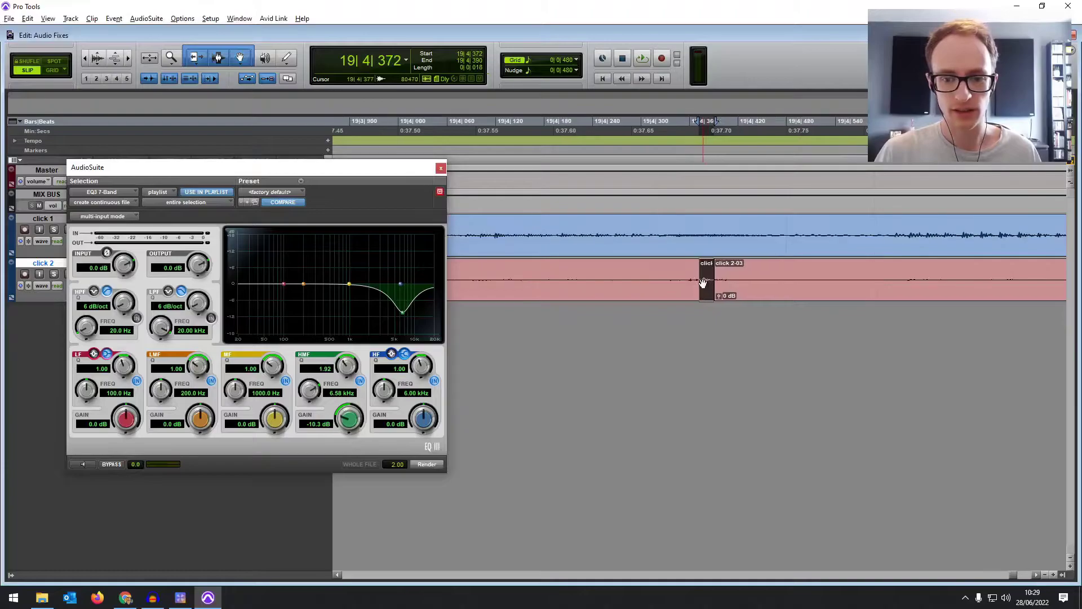
pyautogui.hotkey('ctrl', '[')
pyautogui.hotkey('ctrl', '[')
pyautogui.click(544, 235)
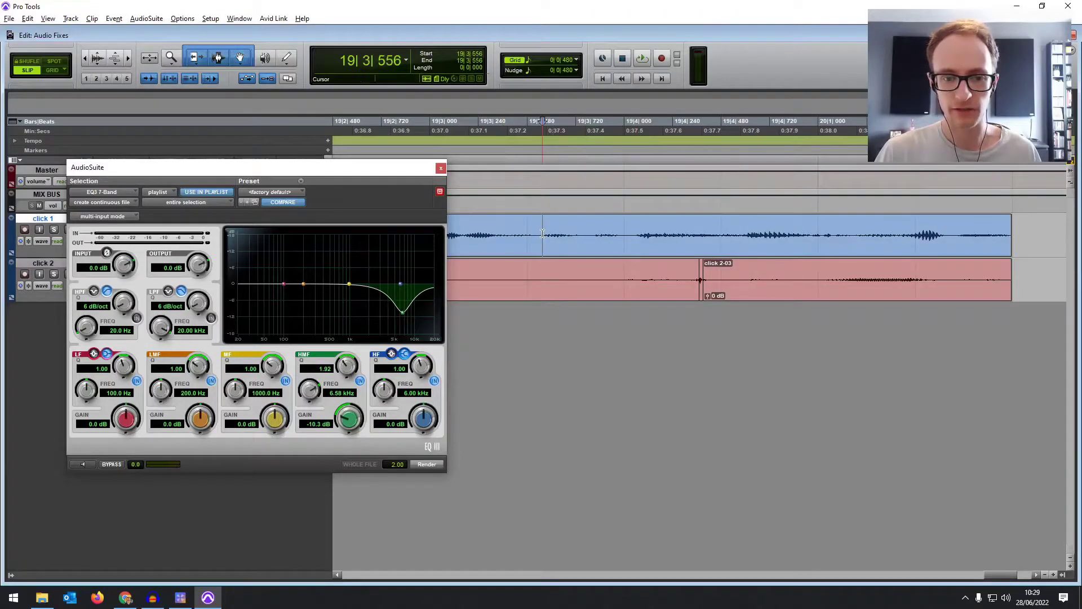
pyautogui.press('space')
pyautogui.press('space')
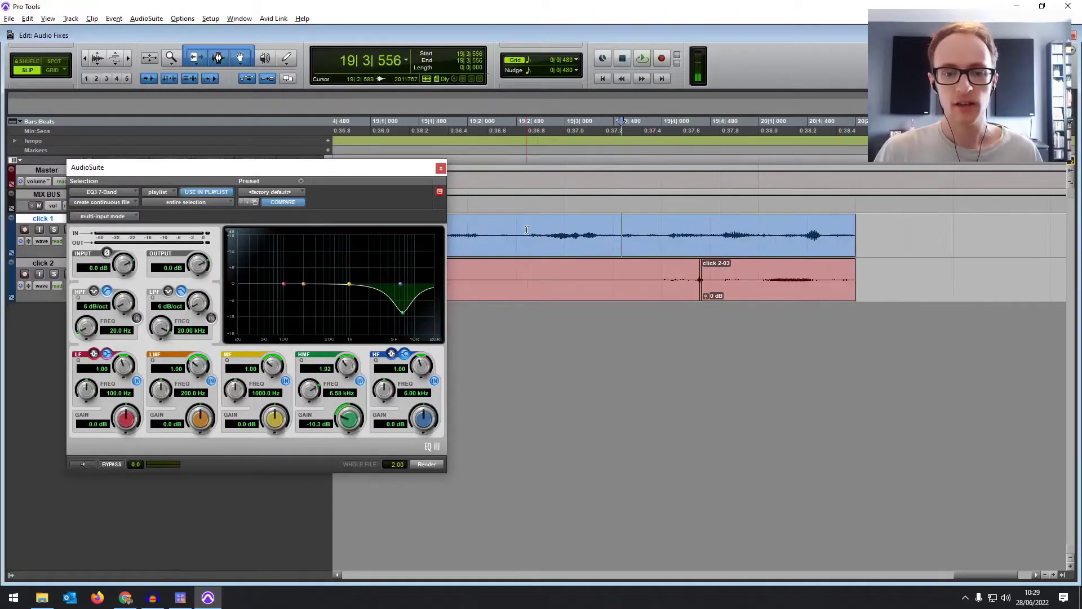
pyautogui.click(526, 228)
pyautogui.press('space')
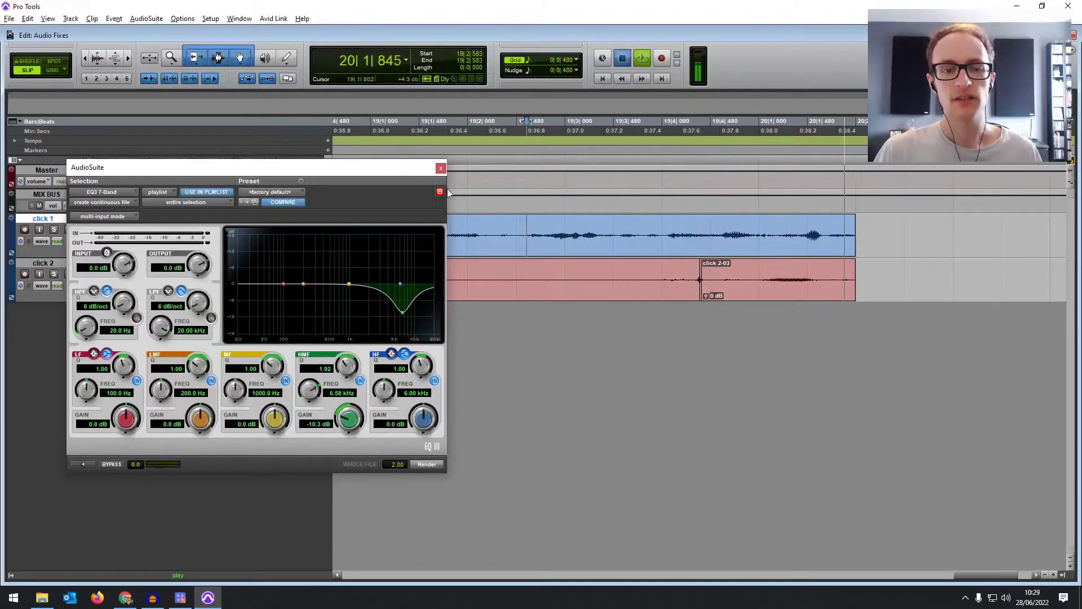
pyautogui.press('space')
# Step: Close the EQ plugin and mark a tiny region at the smack position
pyautogui.click(440, 169)
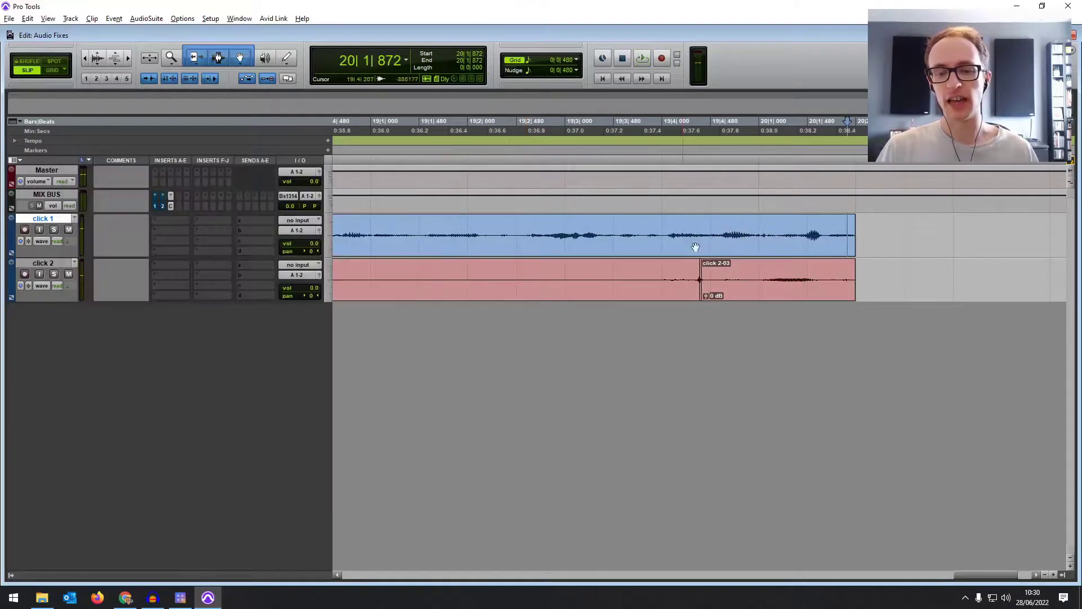
pyautogui.click(694, 252)
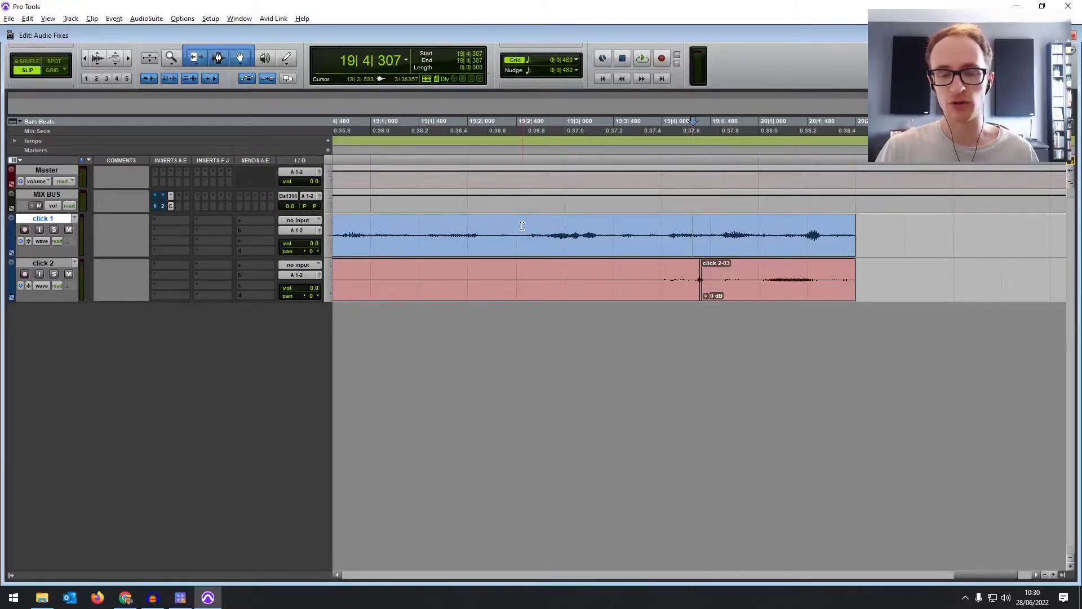
pyautogui.moveTo(699, 223); pyautogui.dragTo(703, 223)
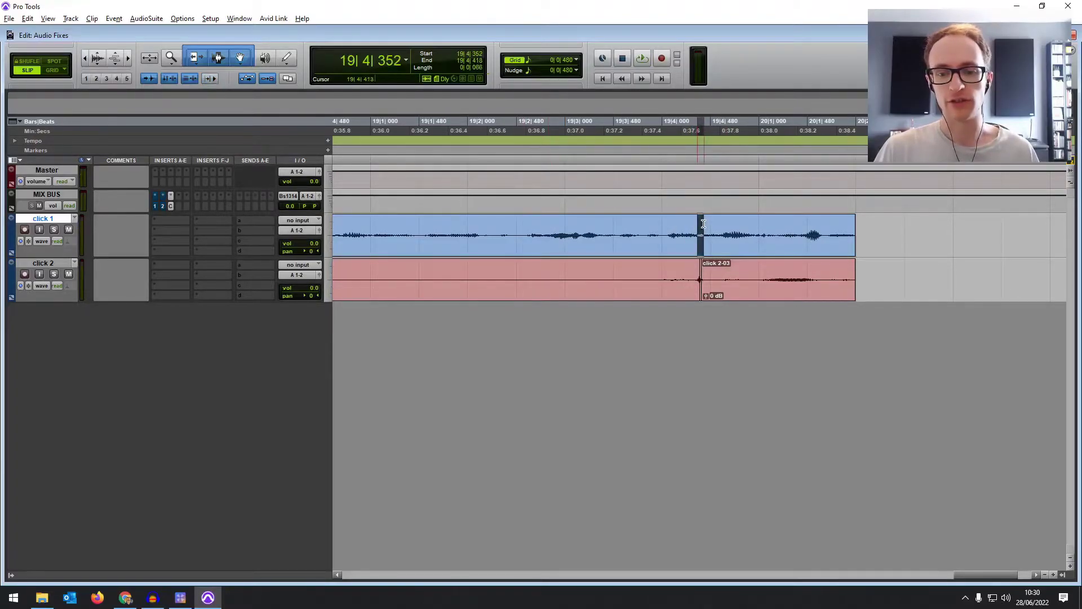
pyautogui.click(702, 225)
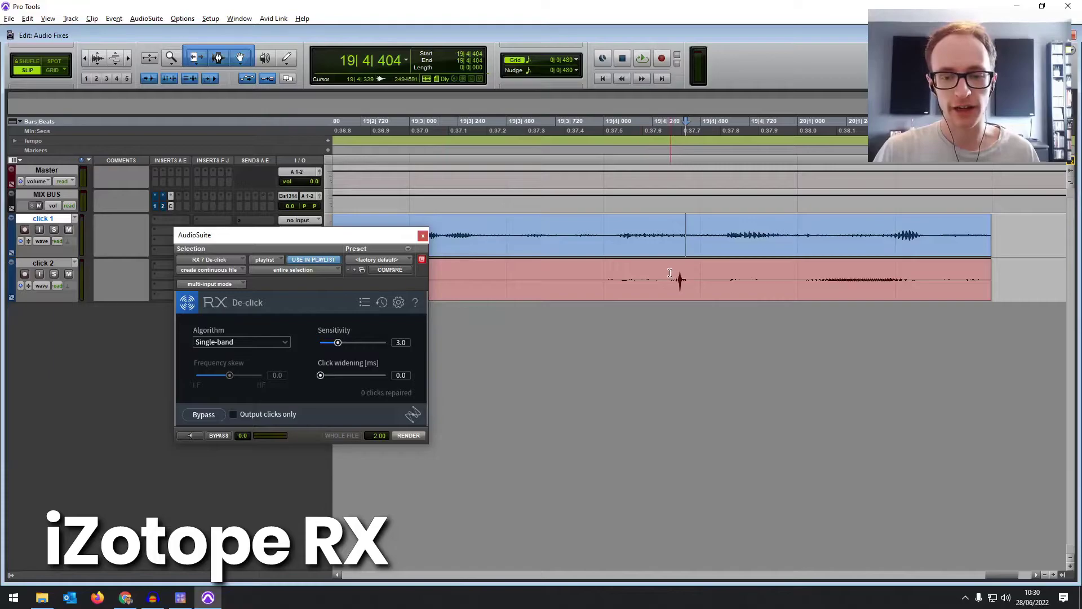
# Step: Select the short lip-smack region on click 2 and raise De-click sensitivity to 3.0
pyautogui.moveTo(669, 274); pyautogui.dragTo(699, 279)
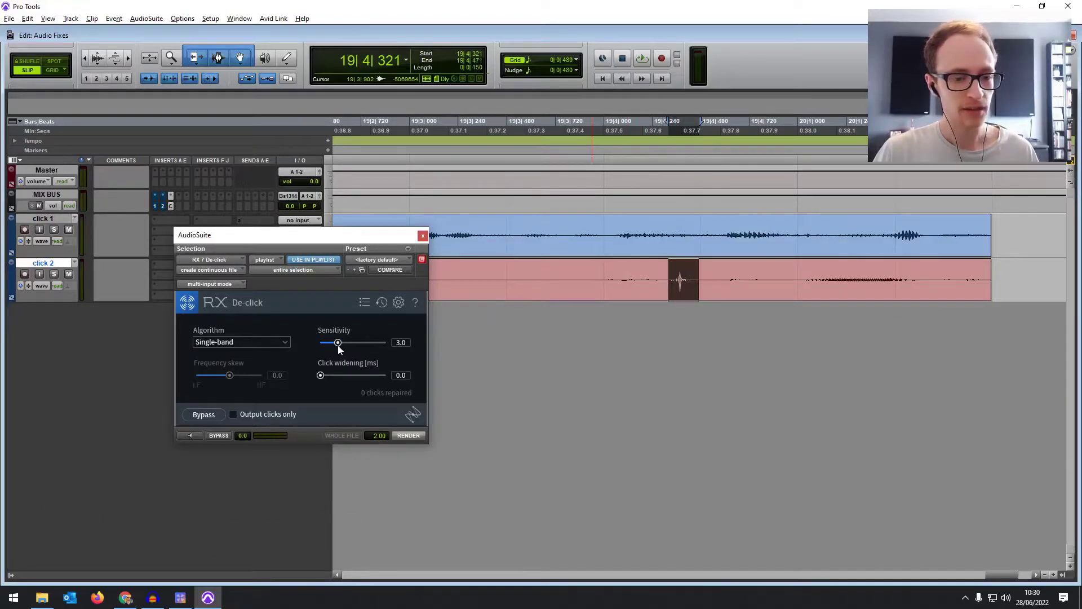
pyautogui.moveTo(338, 342)
pyautogui.mouseDown()
pyautogui.moveTo(364, 343)
pyautogui.moveTo(342, 347)
pyautogui.mouseUp()
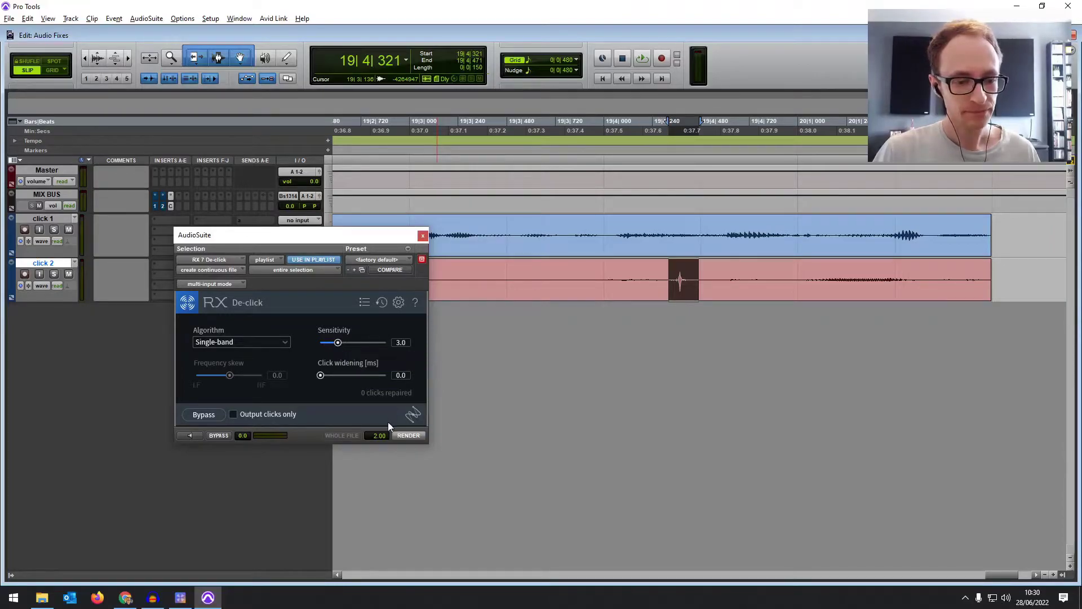
# Step: Render RX De-click on the lip-smack region, listen back from click 1, and close the plugin
pyautogui.click(407, 436)
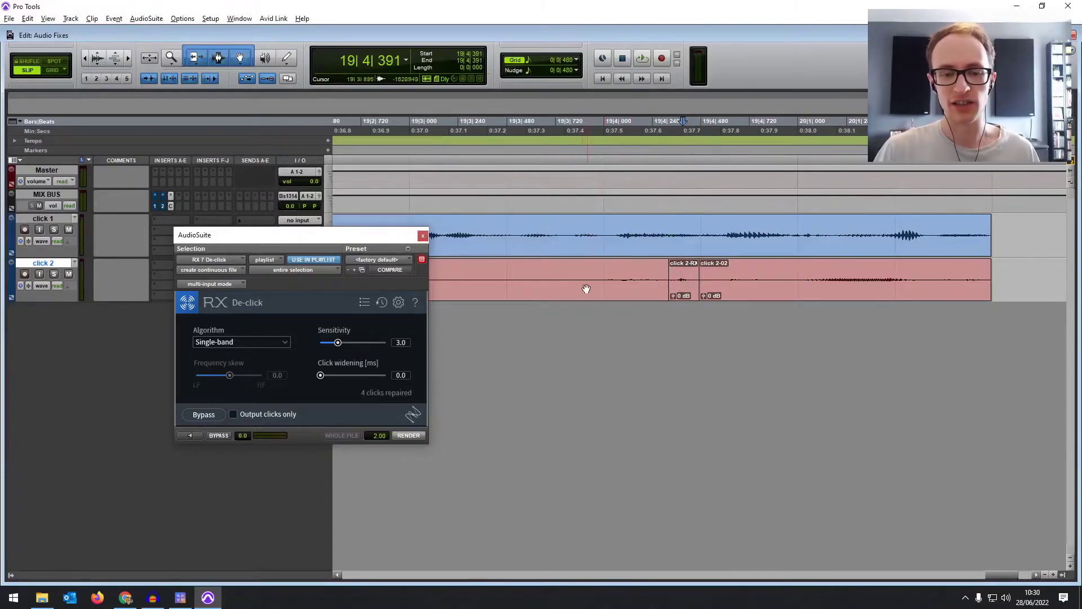
pyautogui.click(508, 269)
pyautogui.click(523, 234)
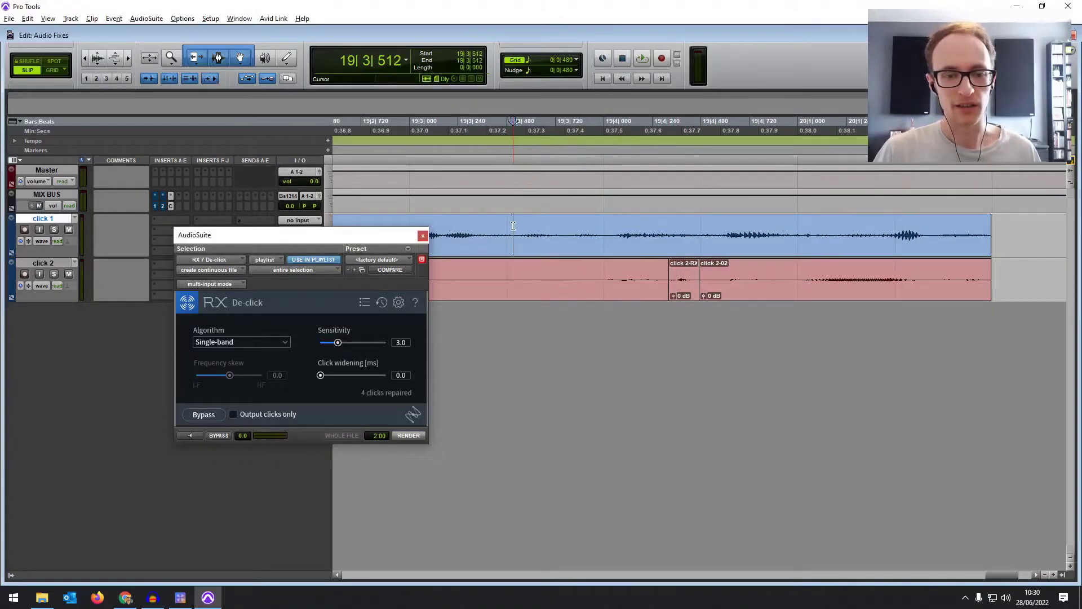
pyautogui.press('space')
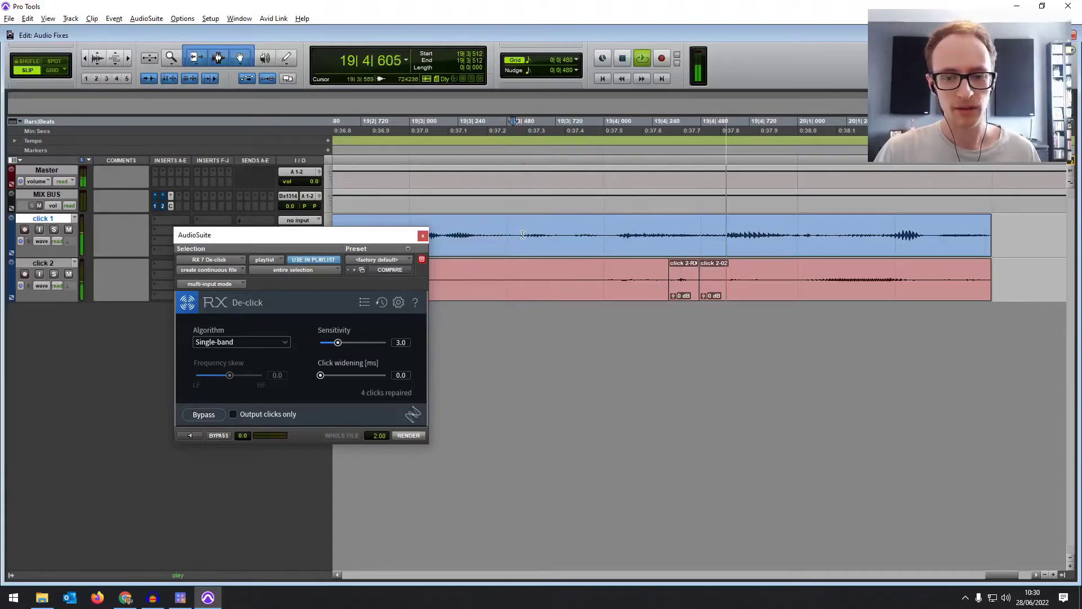
pyautogui.press('space')
pyautogui.scroll(-1, 704, 296)
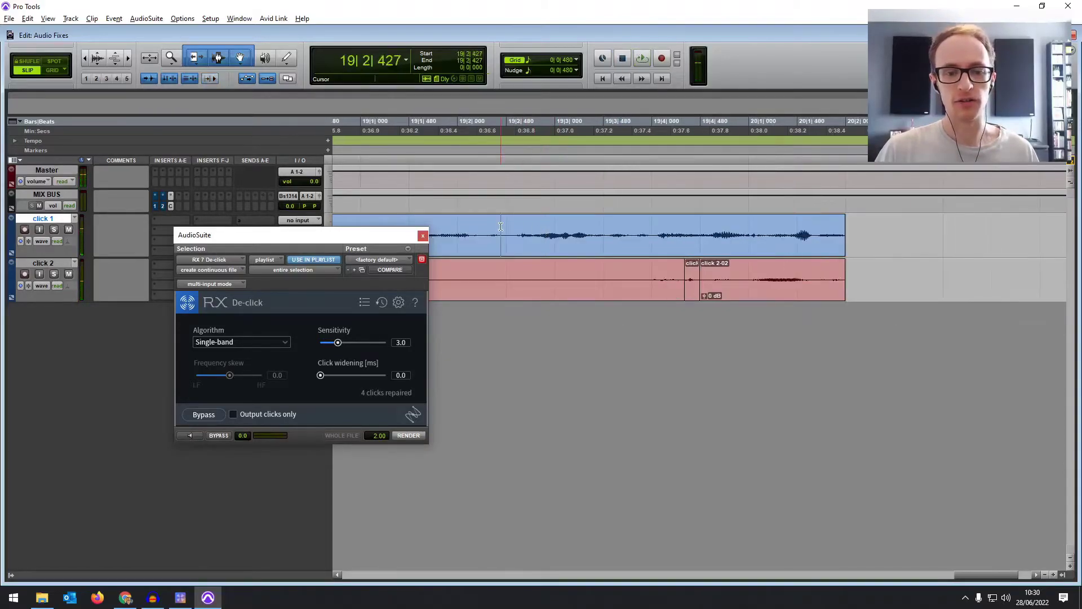
pyautogui.press('space')
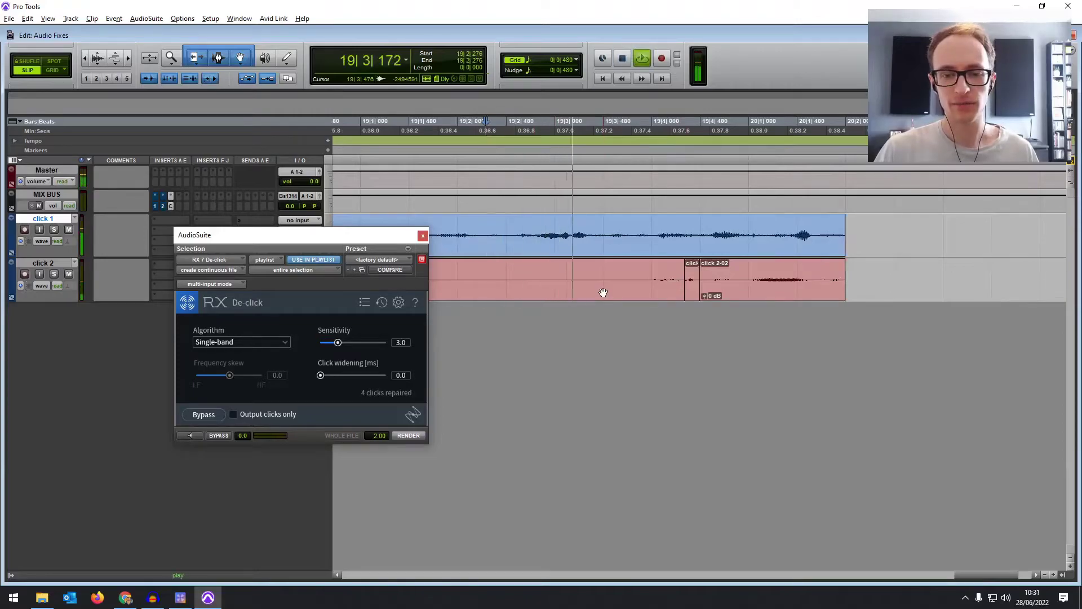
pyautogui.press('space')
pyautogui.hotkey('ctrl', 'w')
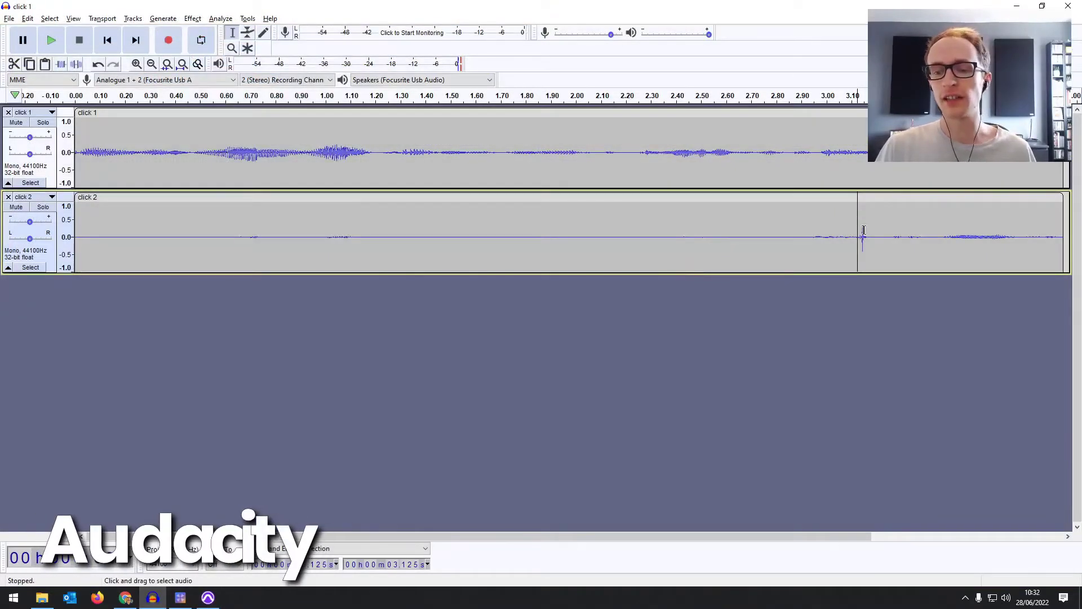
# Step: Try Click Removal on a tiny click 2 selection and dismiss the under-4096-samples error
pyautogui.moveTo(868, 224); pyautogui.dragTo(857, 222)
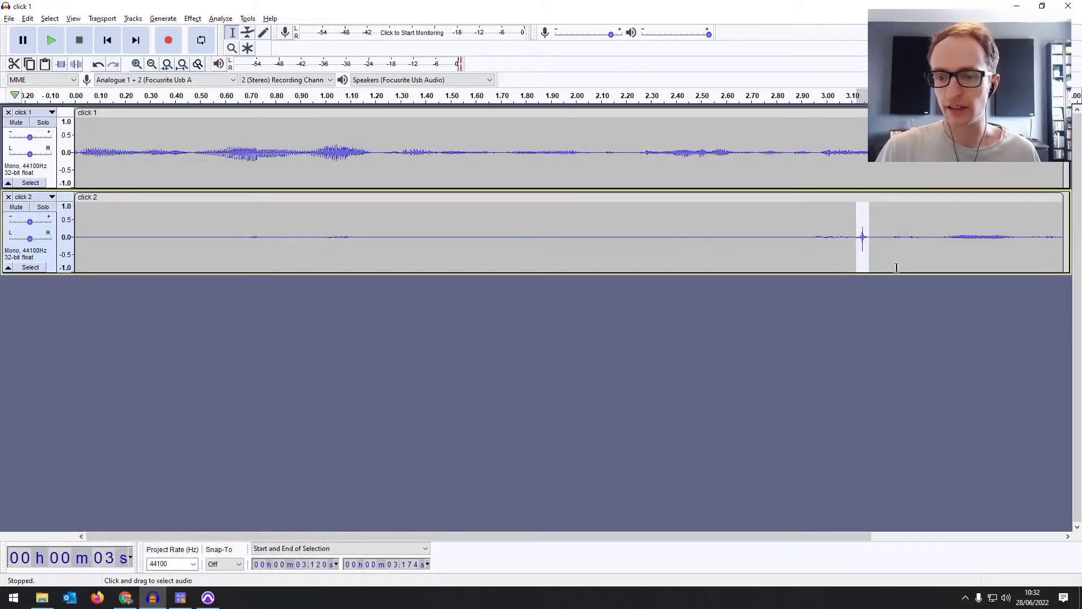
pyautogui.click(163, 18)
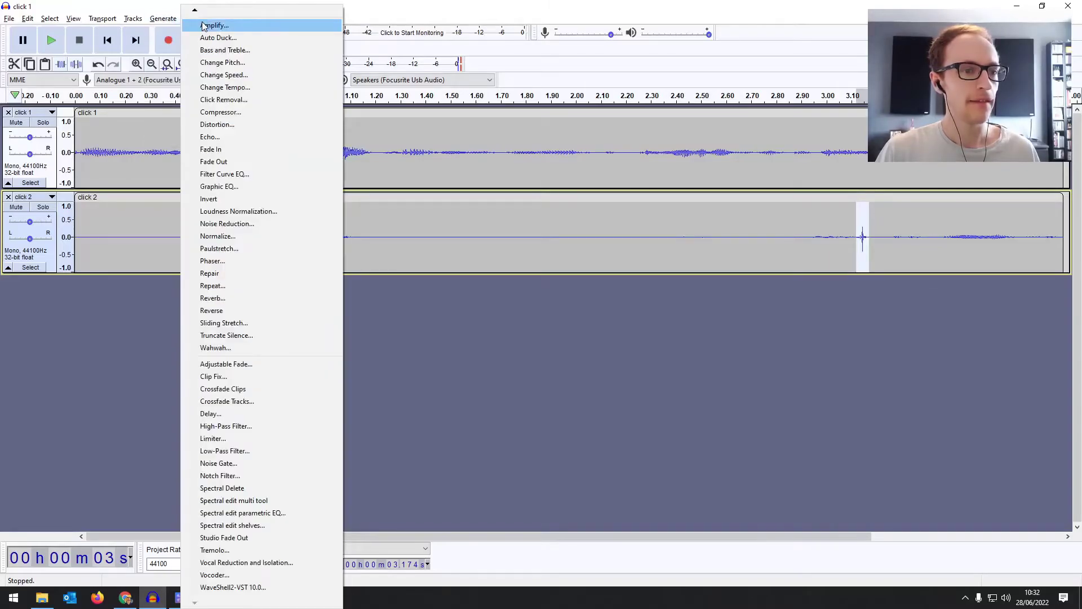
pyautogui.click(221, 125)
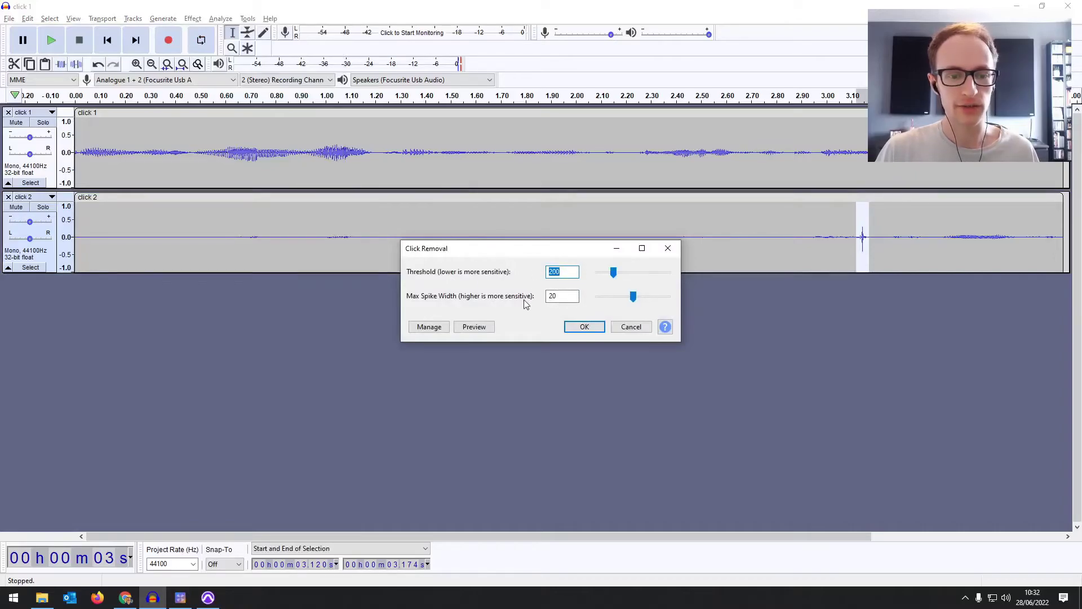
pyautogui.moveTo(568, 257); pyautogui.dragTo(571, 208)
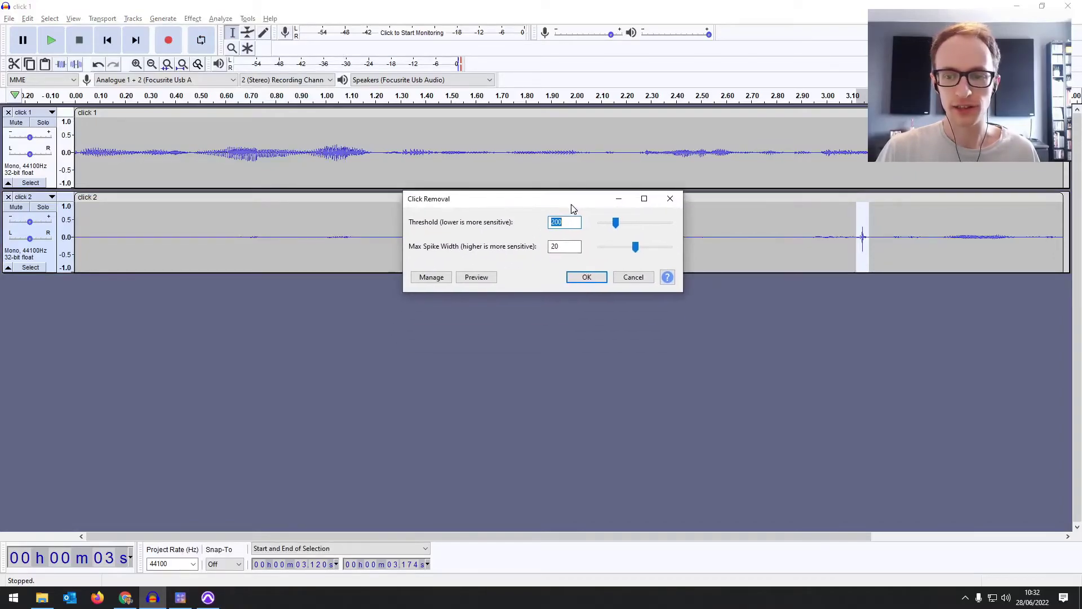
pyautogui.click(600, 277)
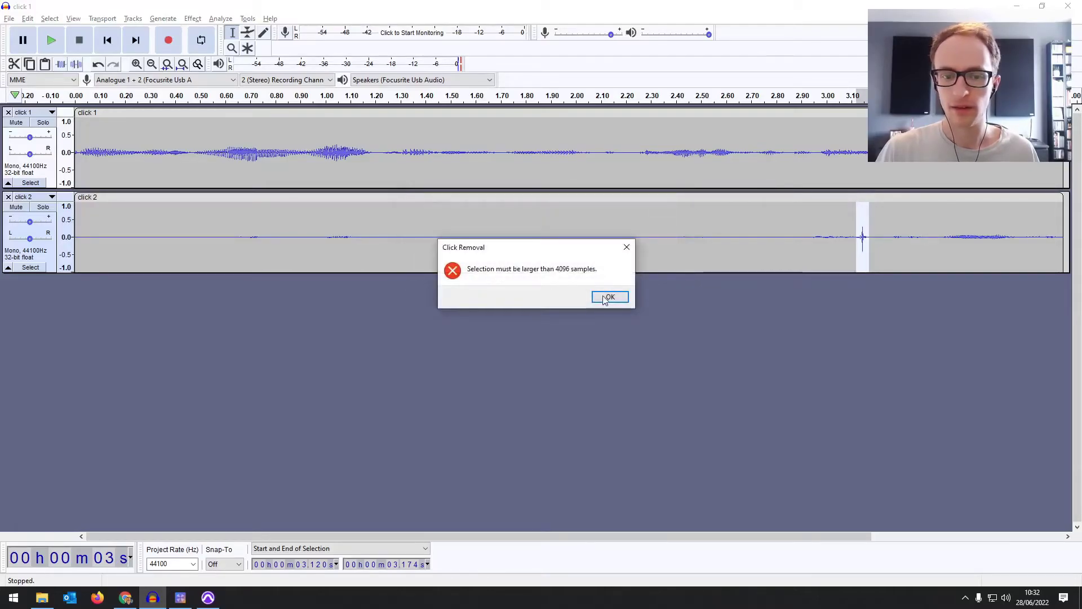
pyautogui.click(609, 296)
# Step: Apply Click Removal (threshold 454, spike width 16) to a wider stretch around the click 2 spike
pyautogui.moveTo(893, 229); pyautogui.dragTo(853, 219)
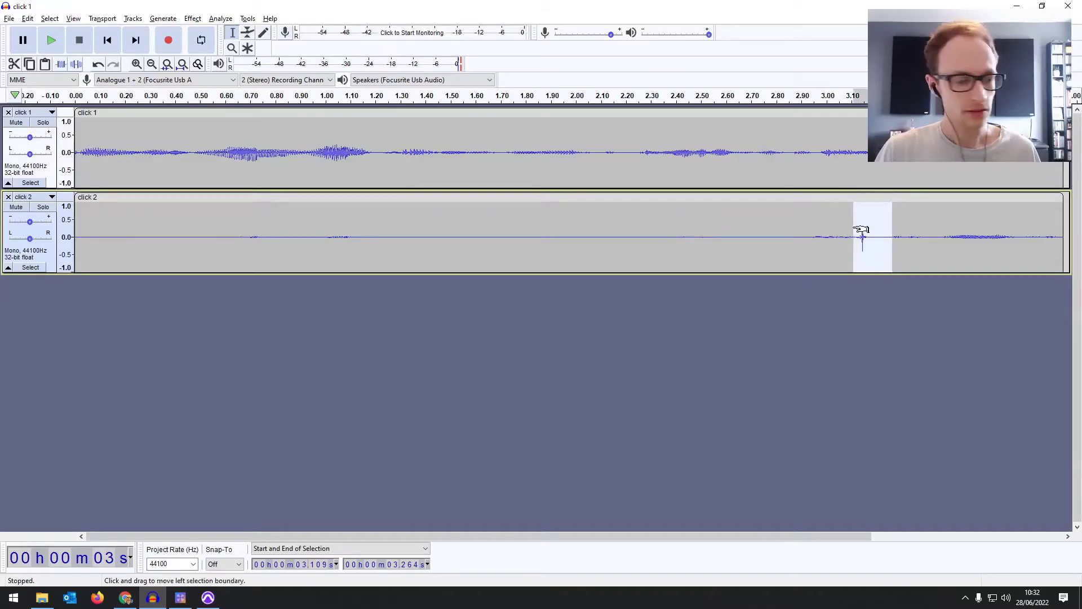
pyautogui.moveTo(861, 229); pyautogui.dragTo(847, 229)
pyautogui.click(162, 18)
pyautogui.click(181, 11)
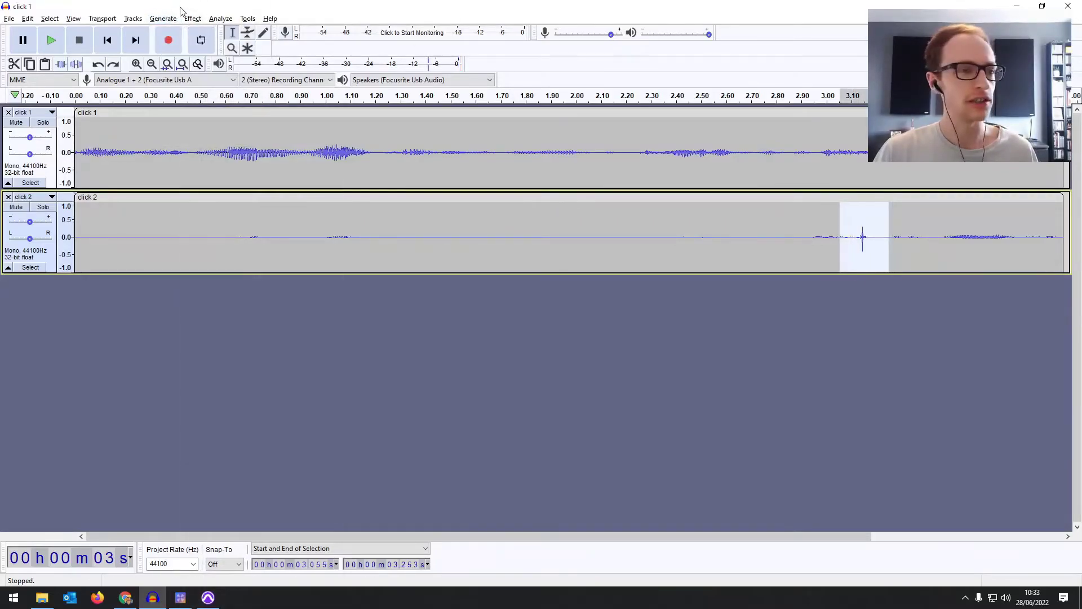
pyautogui.click(268, 102)
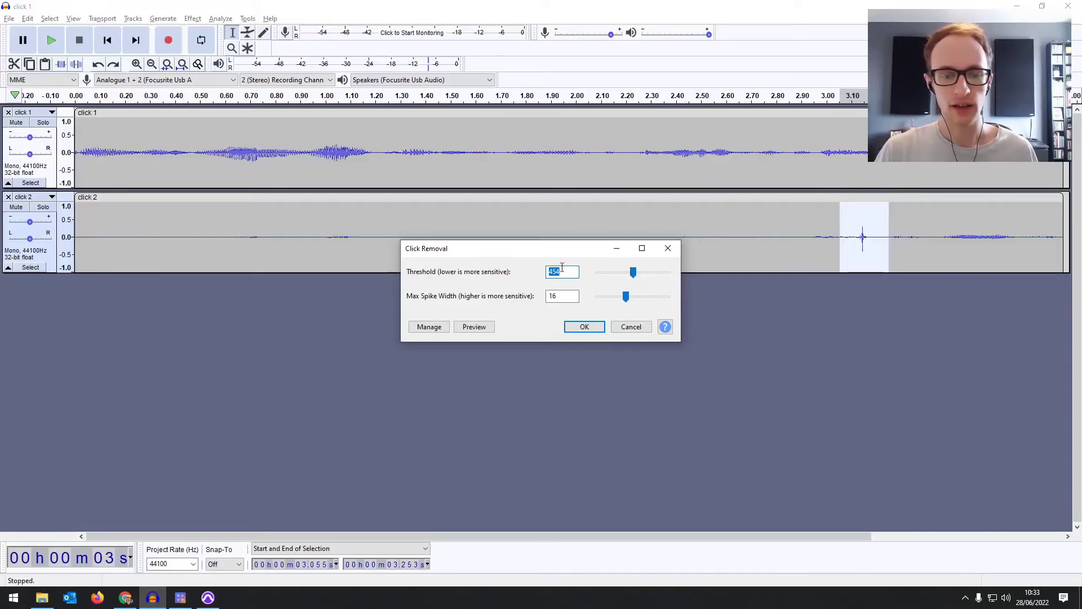
pyautogui.click(593, 327)
pyautogui.click(824, 238)
pyautogui.click(740, 230)
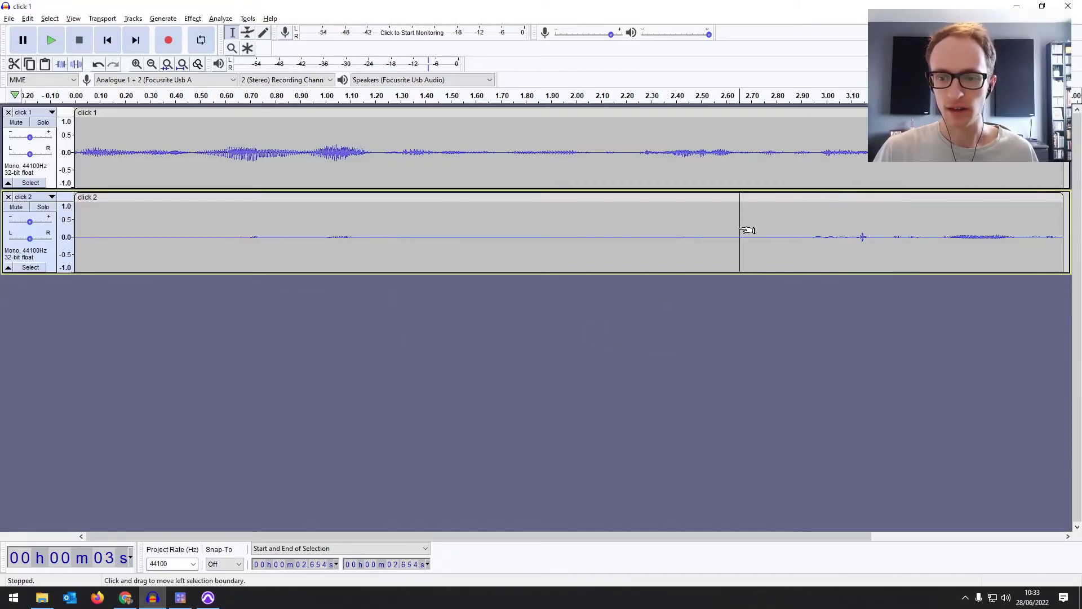
# Step: Play back the passage around the click, from 1.611 s and from just before it
pyautogui.press('space')
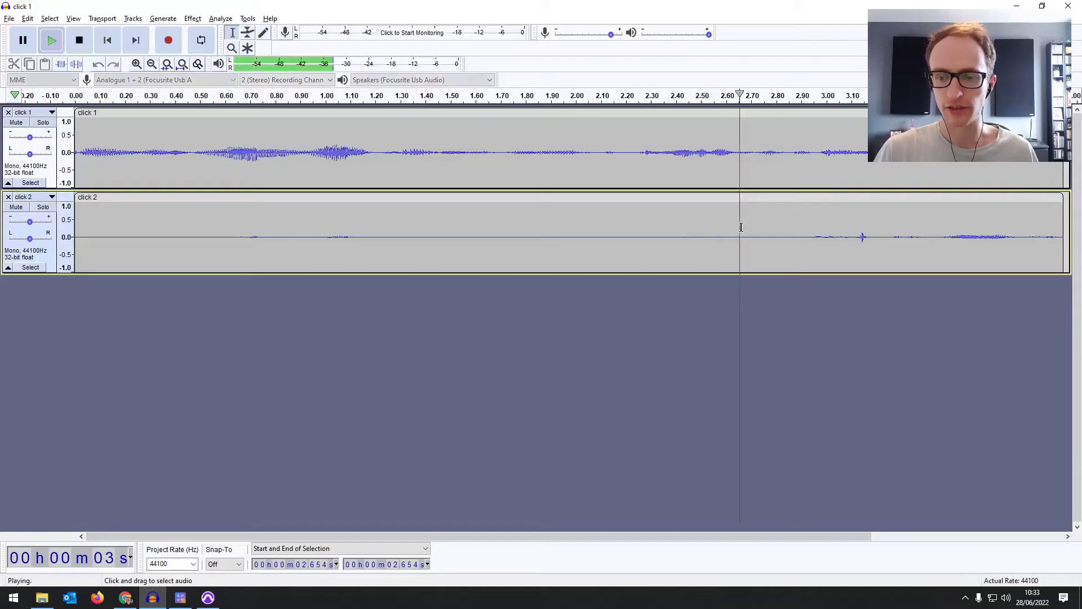
pyautogui.click(478, 228)
pyautogui.press('space')
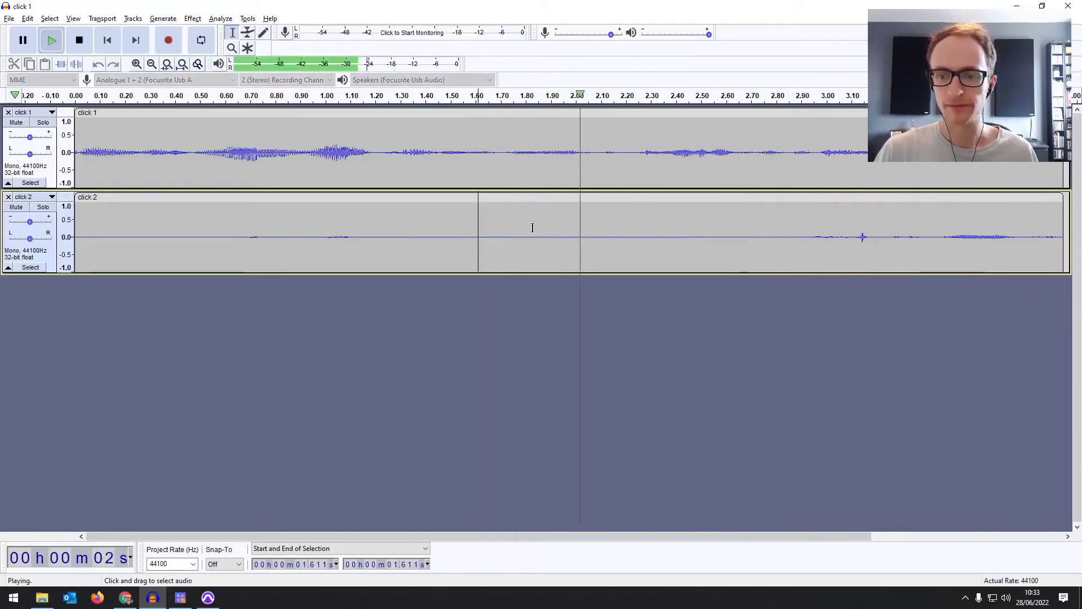
pyautogui.press('space')
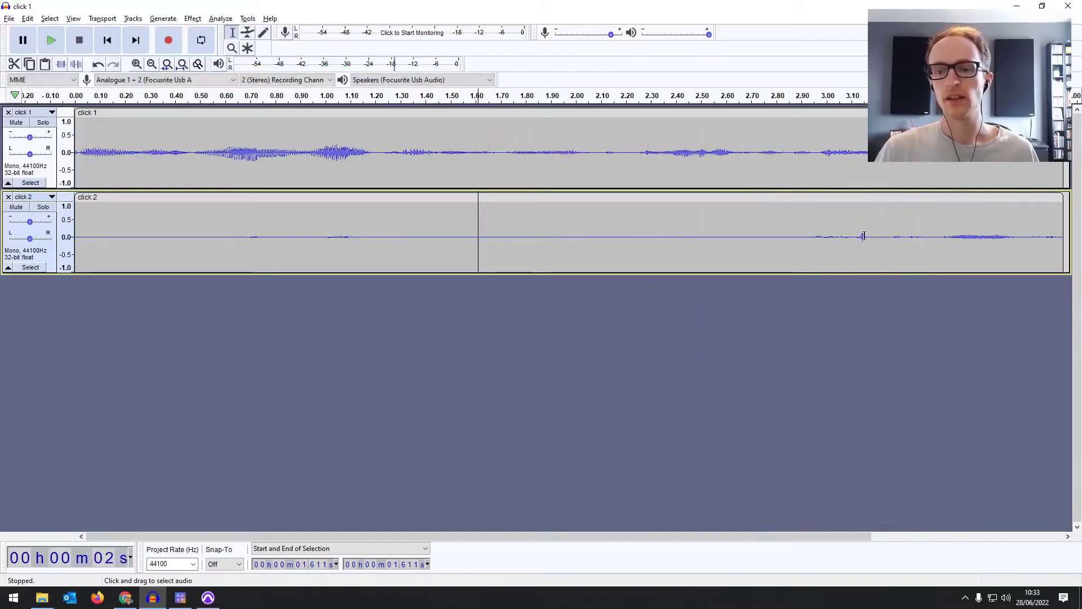
pyautogui.click(807, 222)
pyautogui.press('space')
pyautogui.press('space')
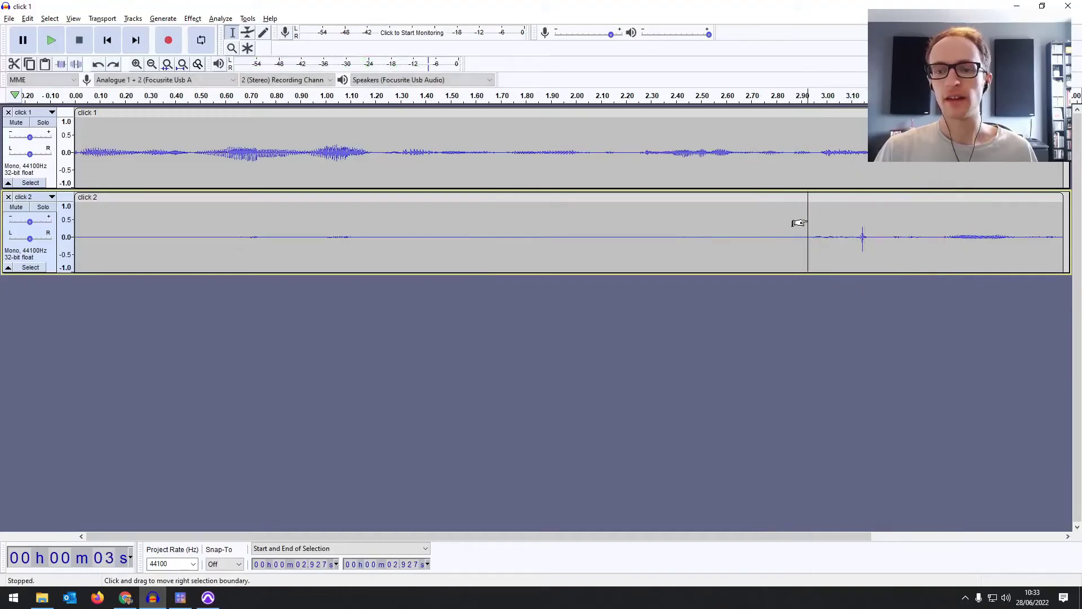
# Step: Redo Click Removal and place the edit point on the leftover spike near 3.14 s
pyautogui.click(27, 17)
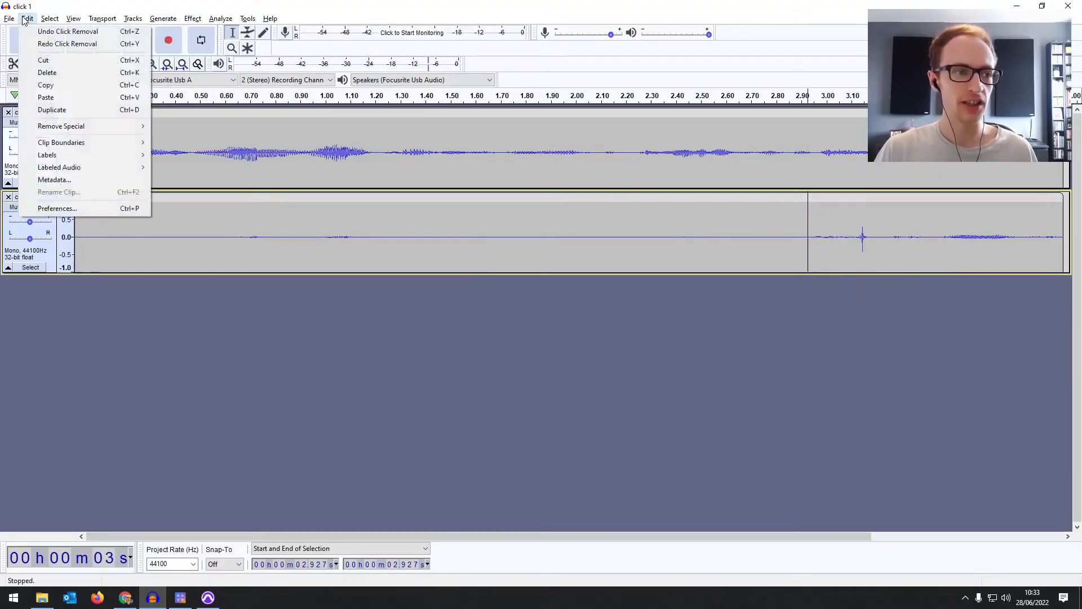
pyautogui.click(67, 44)
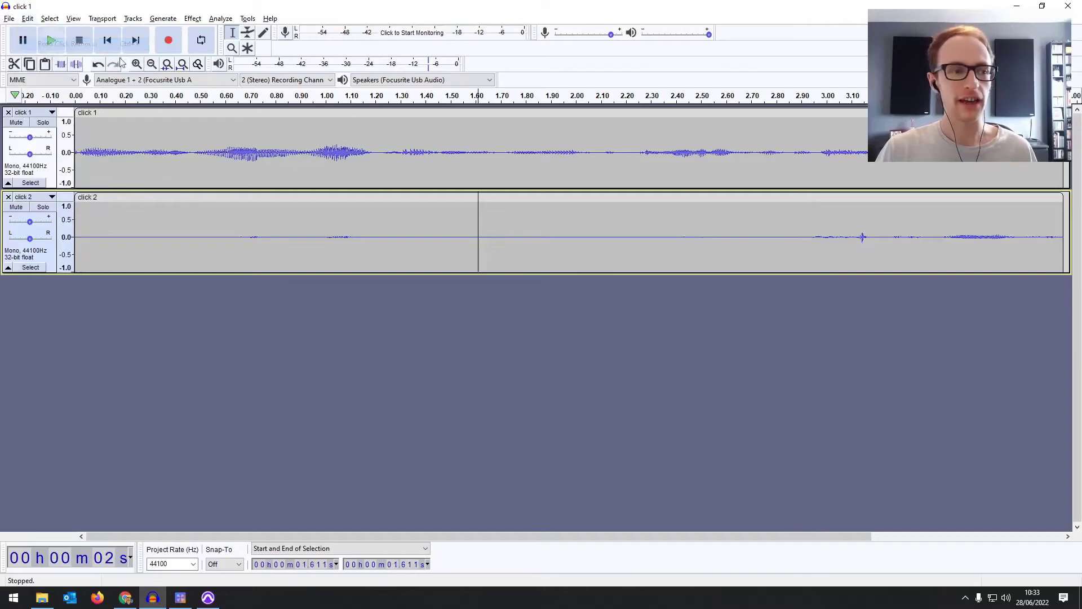
pyautogui.click(861, 230)
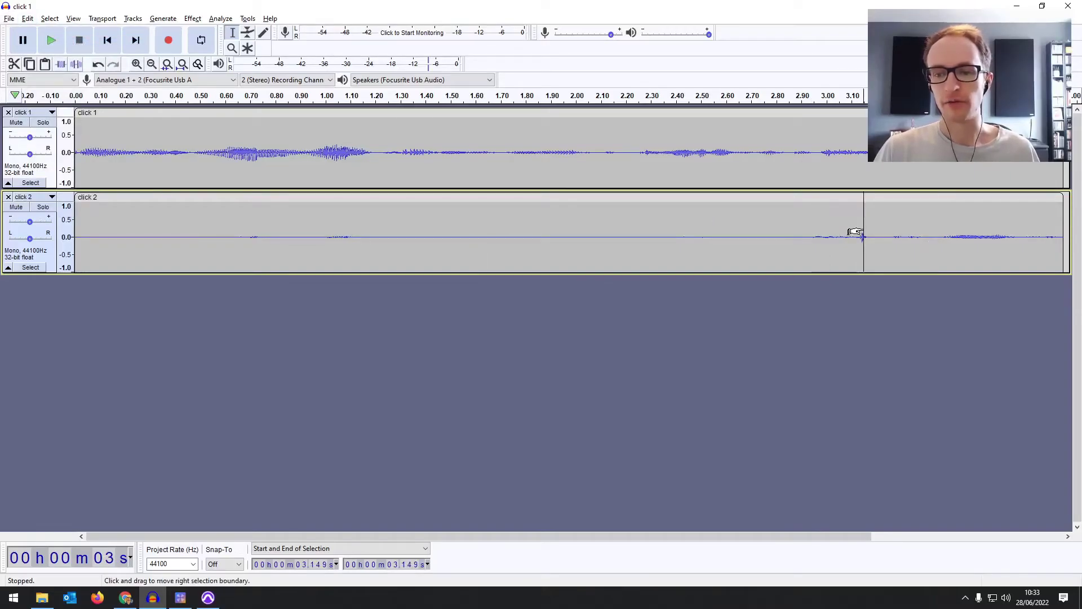
pyautogui.click(856, 223)
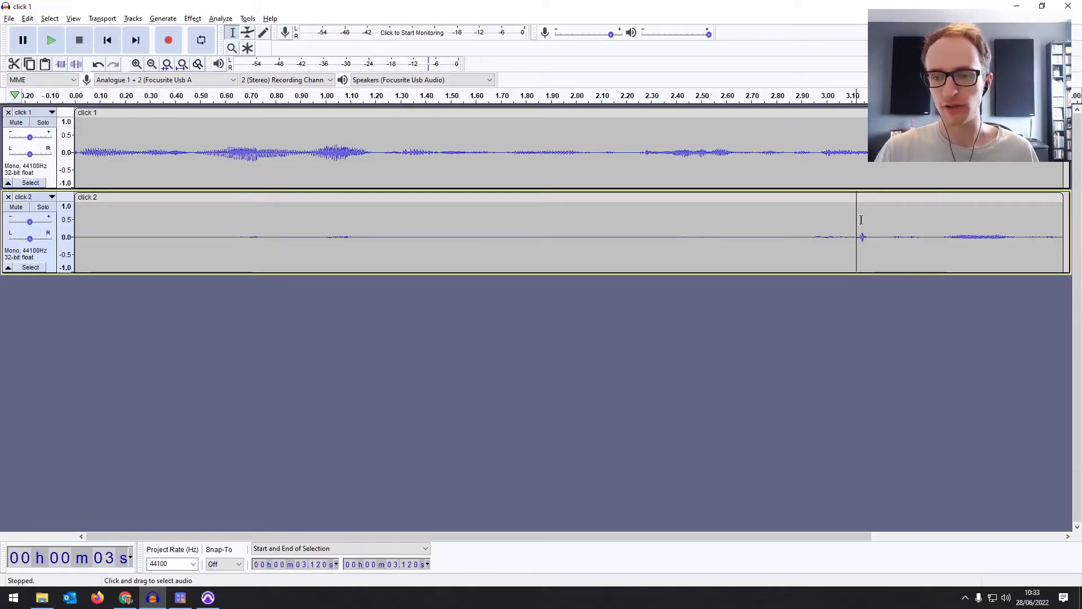
pyautogui.click(862, 222)
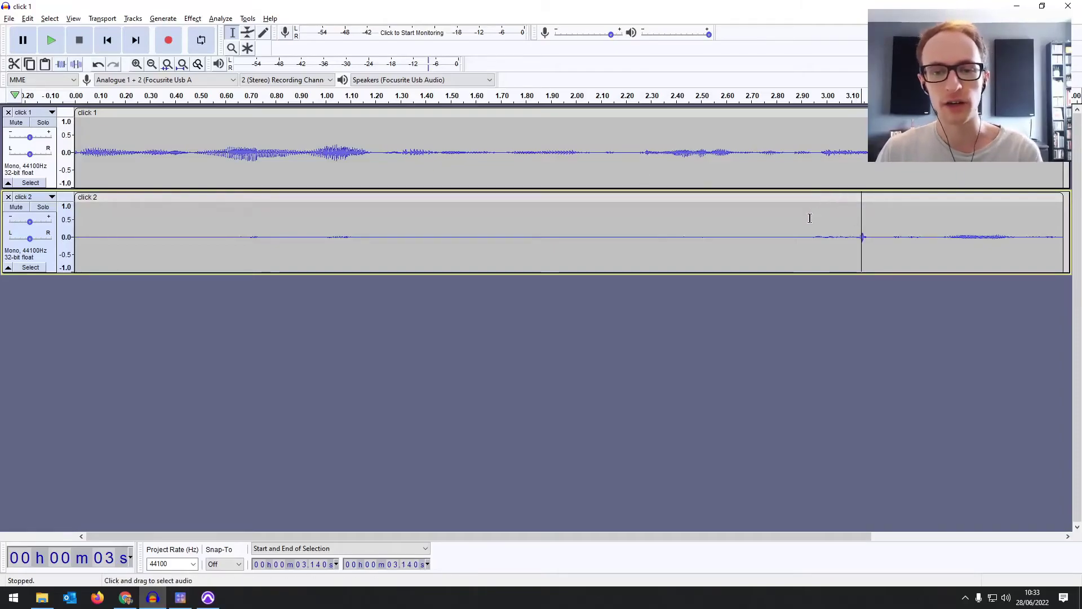
# Step: Amplify the leftover click spike by about -4.3 dB and play back from before it
pyautogui.moveTo(868, 229); pyautogui.dragTo(861, 230)
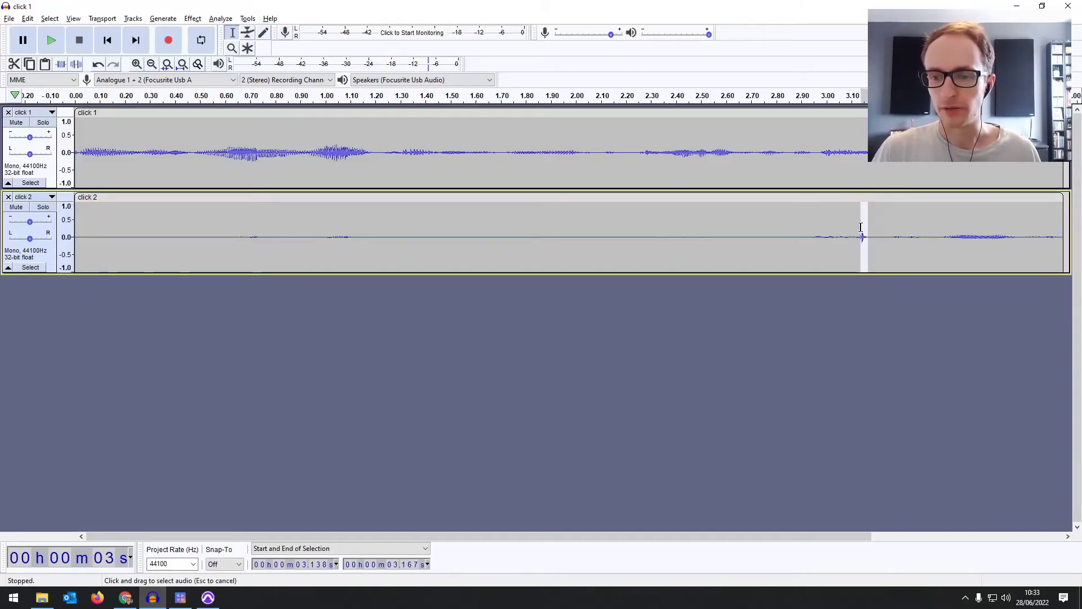
pyautogui.click(163, 18)
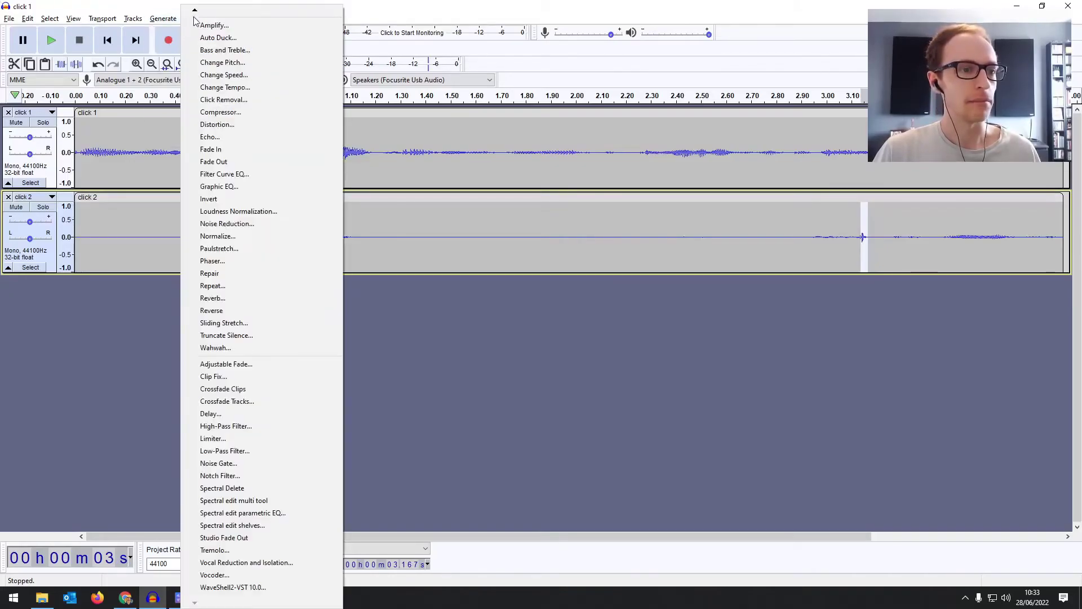
pyautogui.click(212, 22)
pyautogui.moveTo(582, 279); pyautogui.dragTo(537, 280)
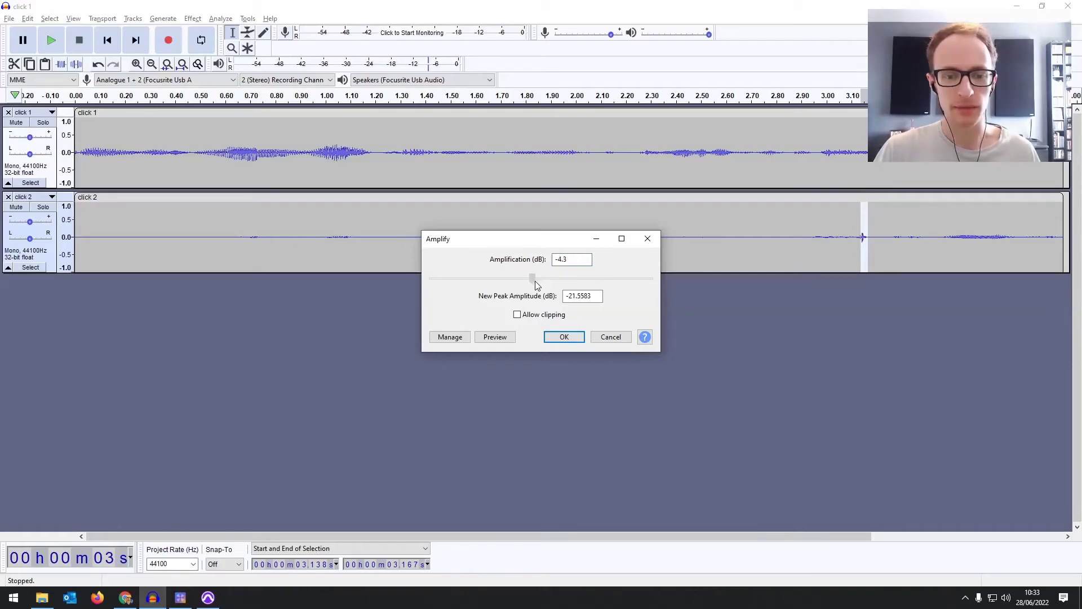
pyautogui.click(564, 338)
pyautogui.click(740, 234)
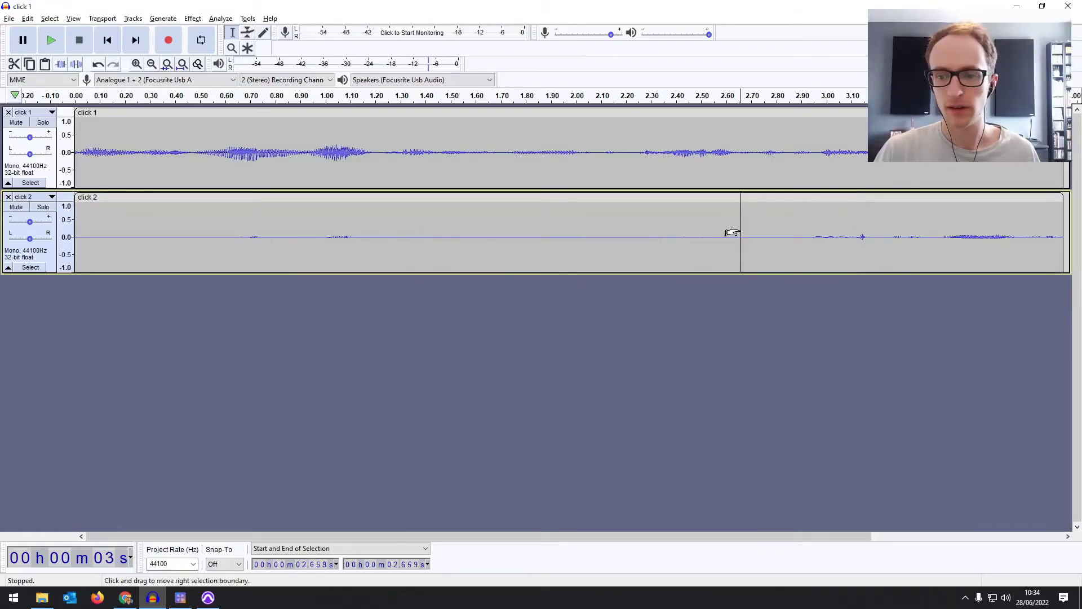
pyautogui.press('space')
pyautogui.press('space')
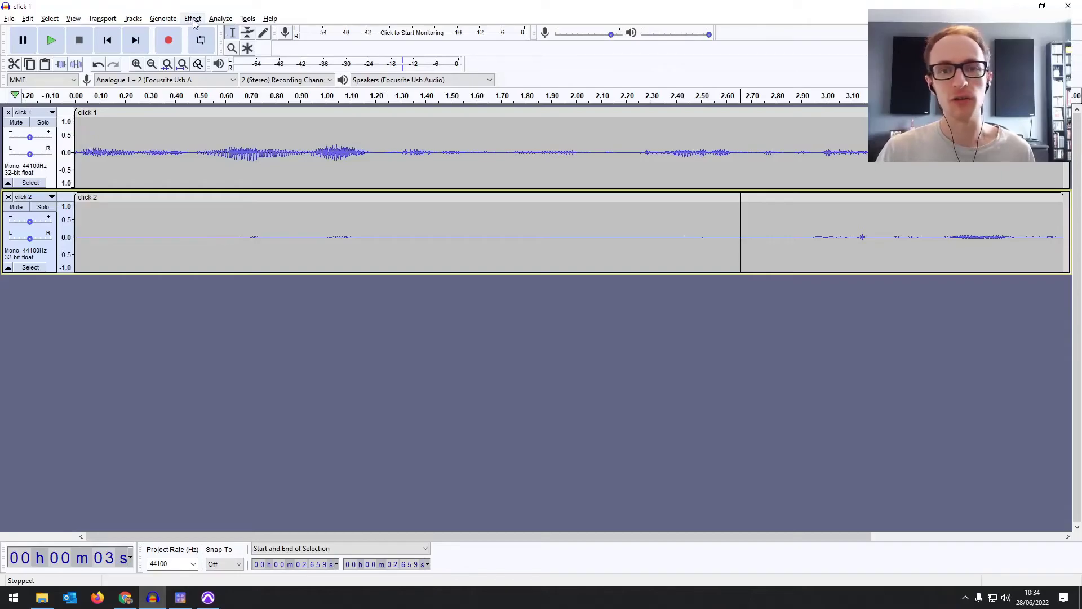
pyautogui.click(646, 218)
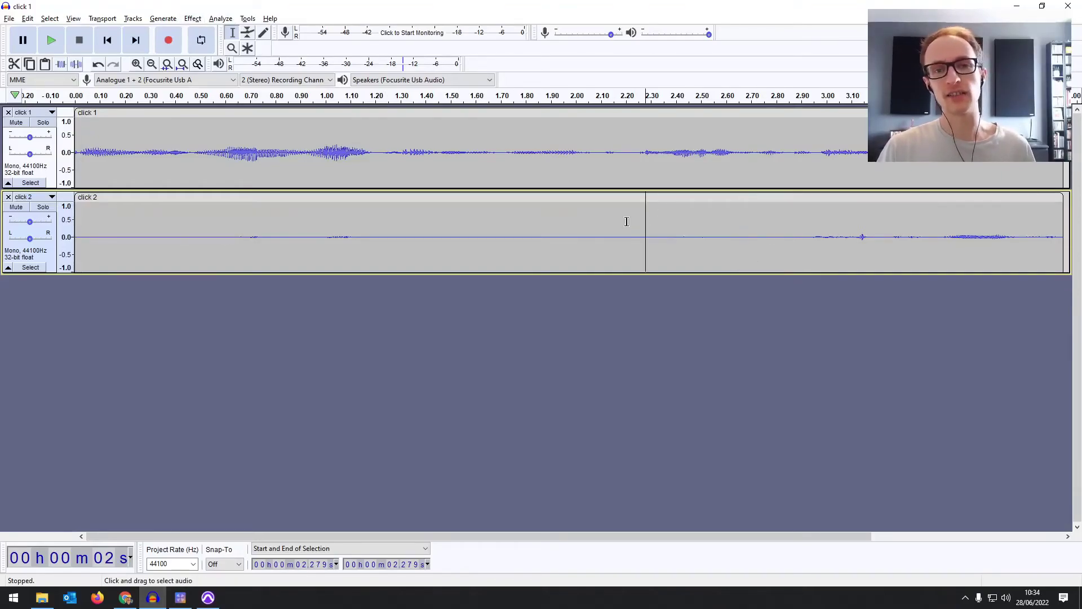